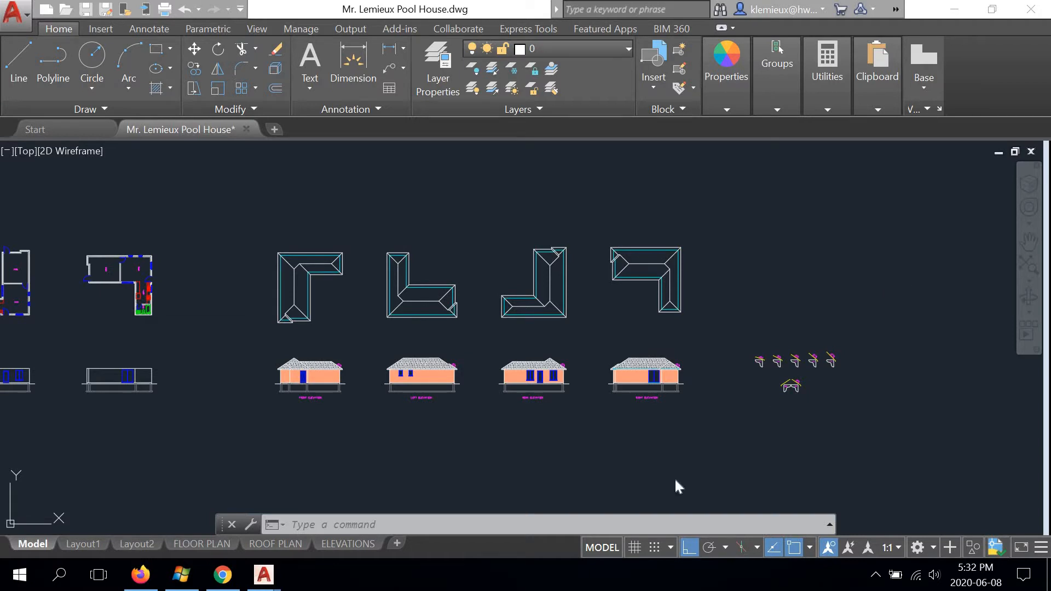
Step: Switch to Chrome and download the ARCHITECTURAL DIM file from the Elevation Views course page
{"action": "left_click", "coordinate": [223, 575]}
{"action": "scroll", "coordinate": [629, 327], "scroll_direction": "down", "scroll_amount": 3}
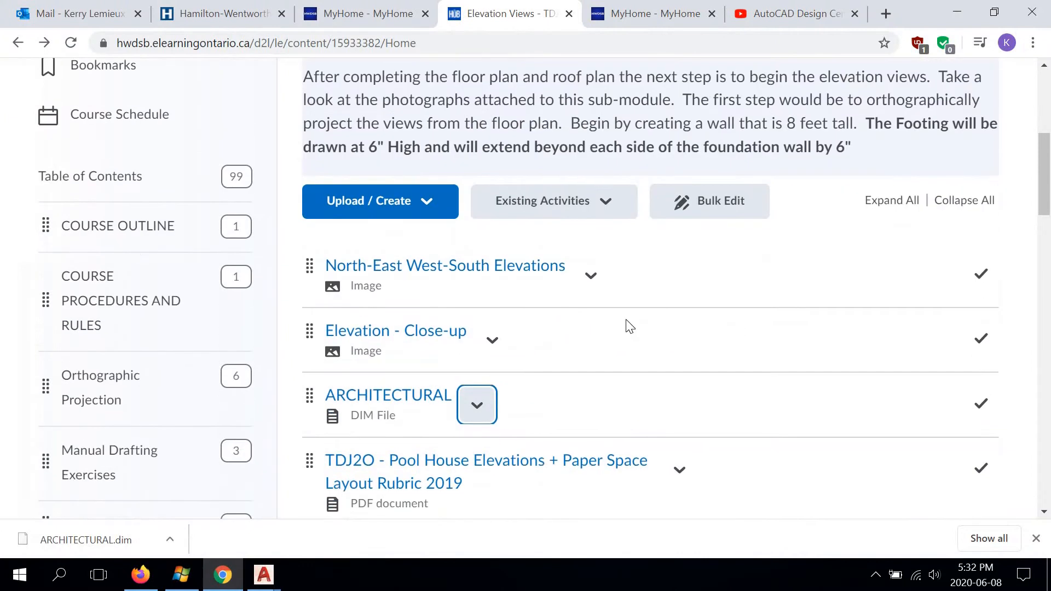
{"action": "scroll", "coordinate": [629, 327], "scroll_direction": "down", "scroll_amount": 2}
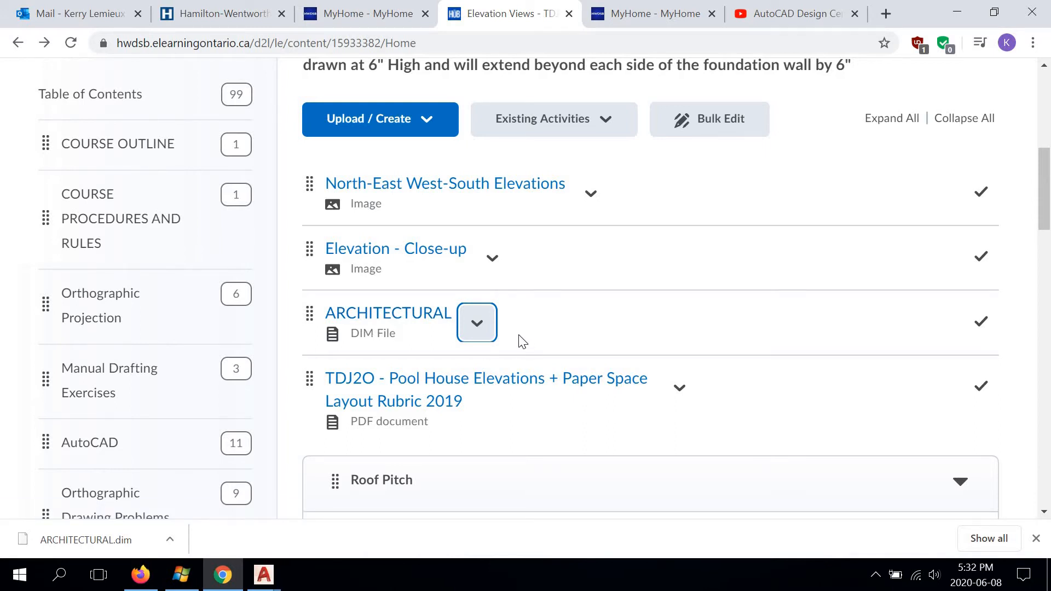
{"action": "left_click", "coordinate": [476, 325]}
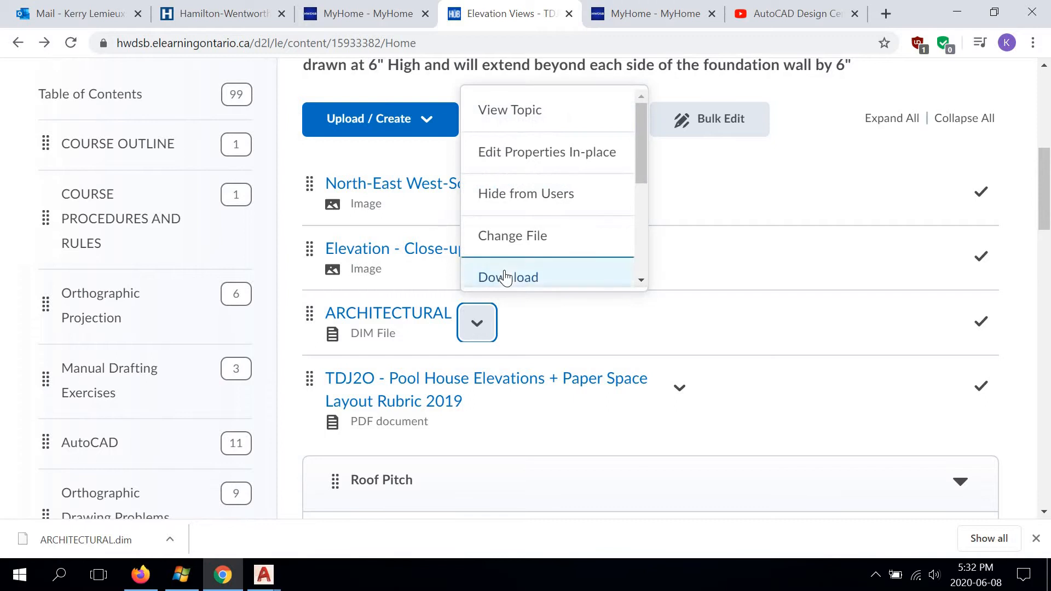
{"action": "left_click", "coordinate": [505, 278]}
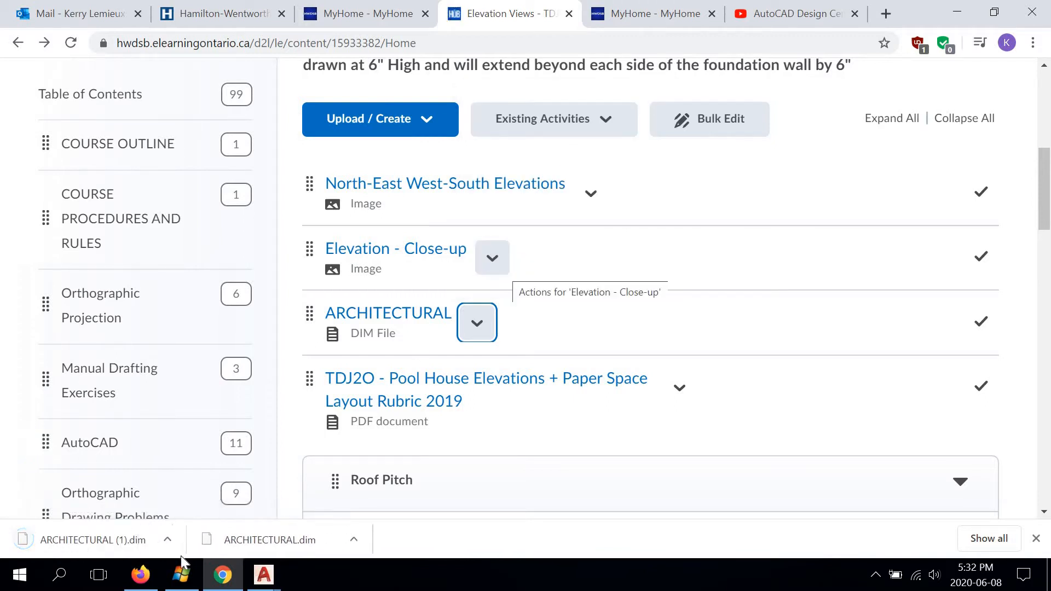
Step: Show the downloaded ARCHITECTURAL (1).dim in its folder and move it onto the desktop
{"action": "left_click", "coordinate": [170, 540]}
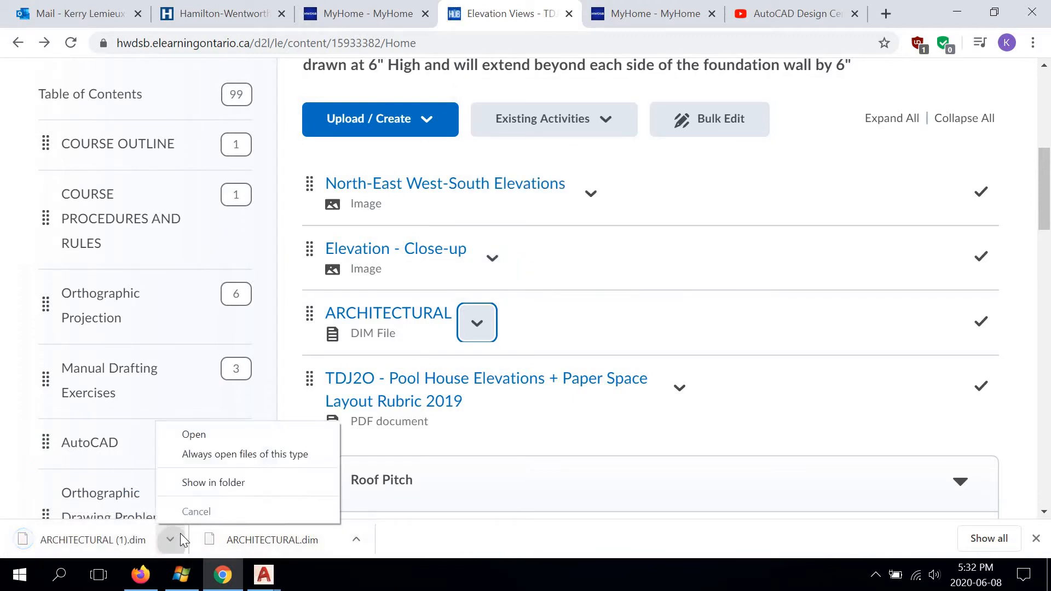
{"action": "left_click", "coordinate": [201, 483]}
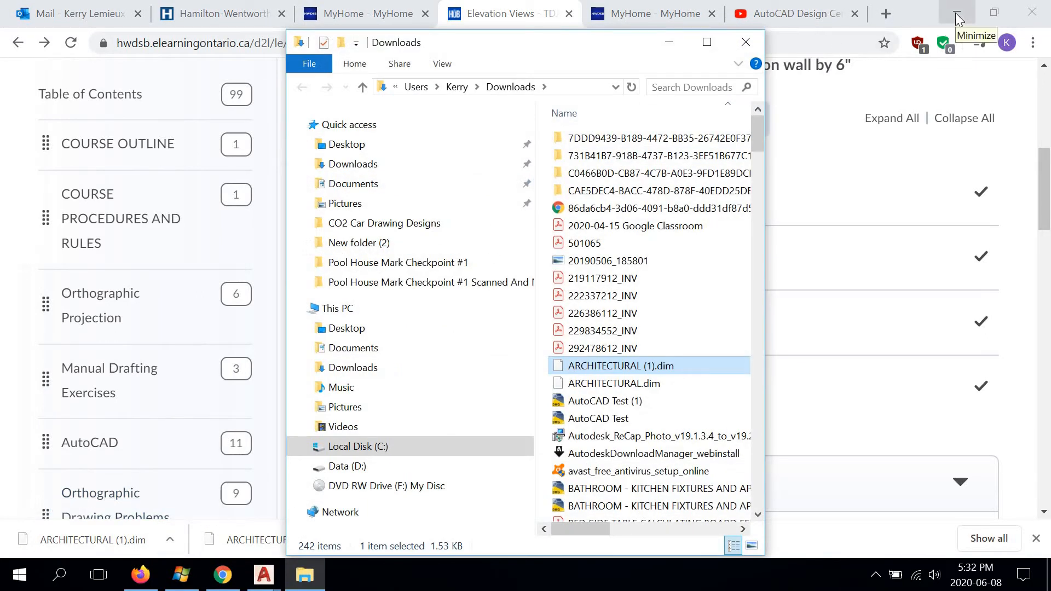
{"action": "left_click", "coordinate": [955, 14]}
{"action": "left_click", "coordinate": [954, 12]}
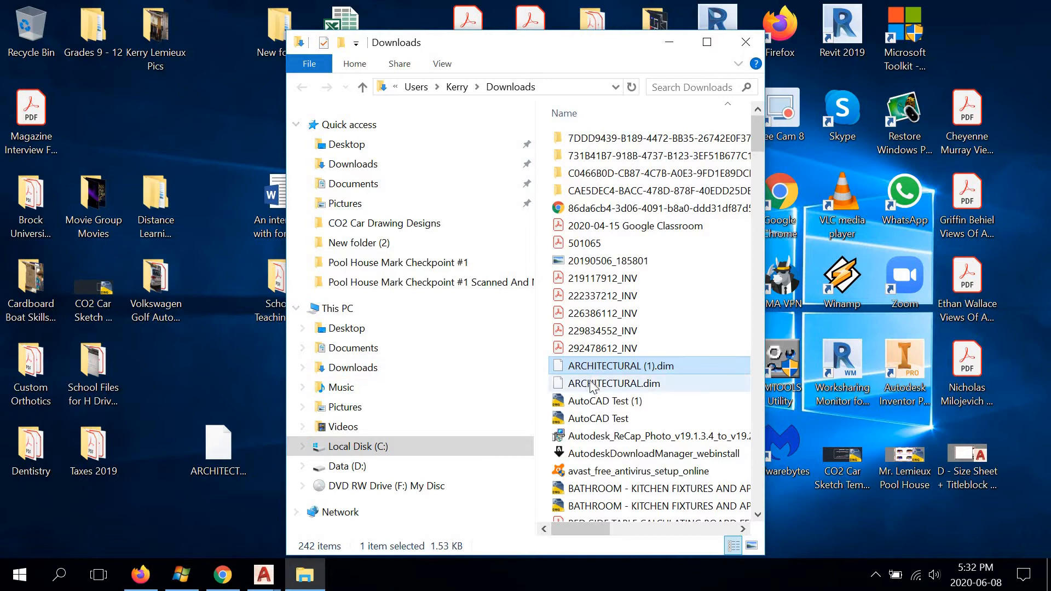
{"action": "left_click_drag", "start_coordinate": [595, 372], "coordinate": [221, 386]}
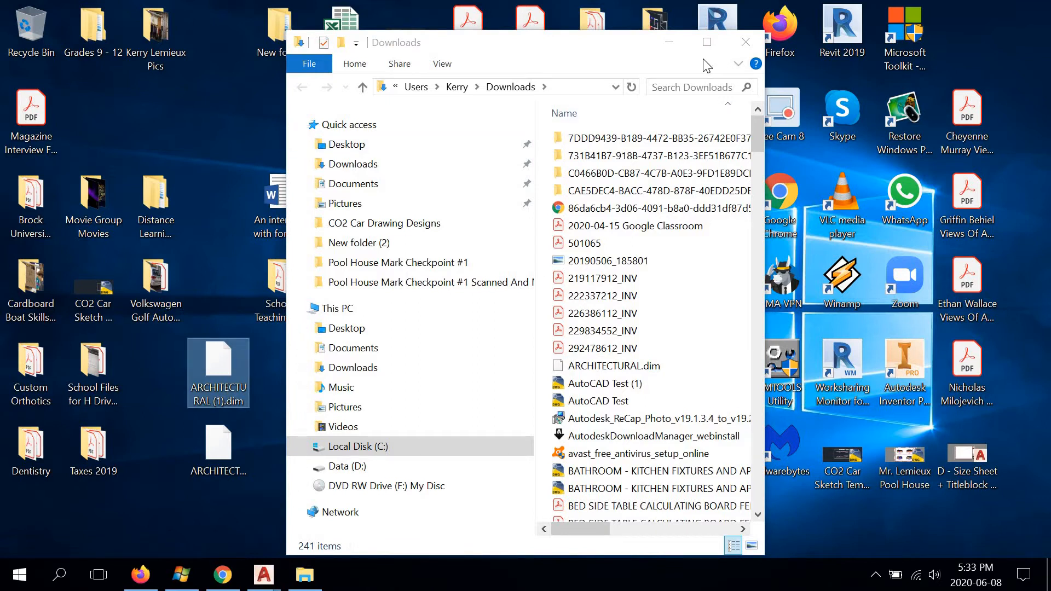
Step: Switch to the pool house drawing in AutoCAD and import the dimension style from ARCHITECTURAL.dim on the desktop, keeping the existing style
{"action": "left_click", "coordinate": [264, 575]}
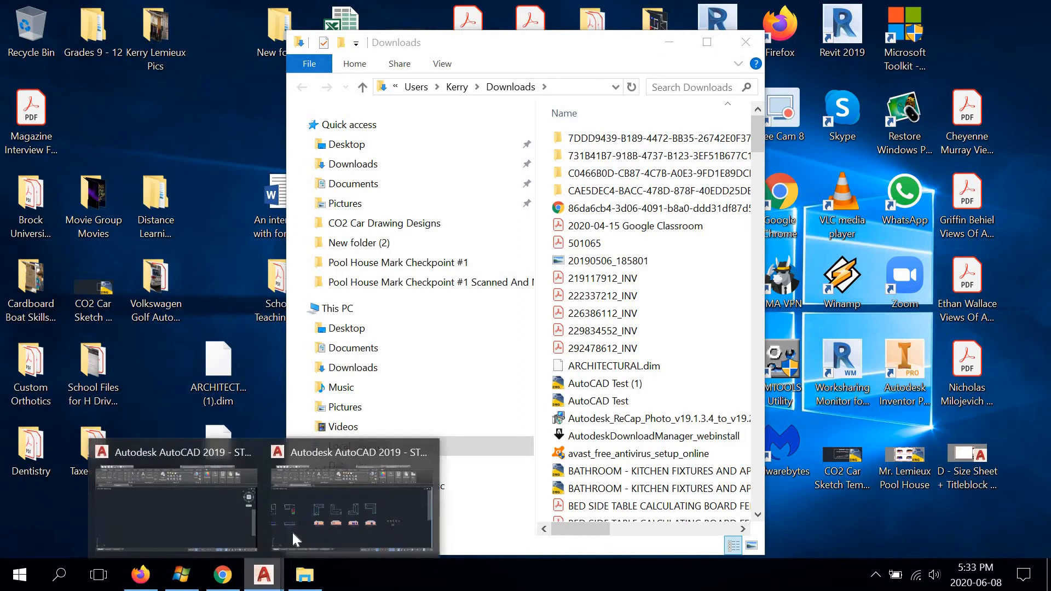
{"action": "left_click", "coordinate": [293, 528]}
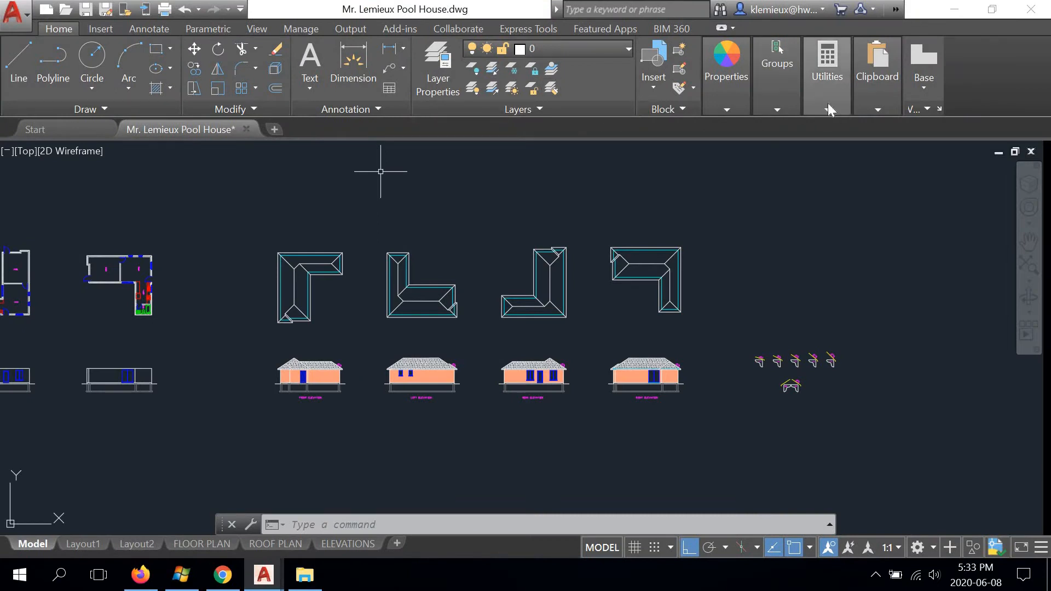
{"action": "left_click", "coordinate": [524, 26]}
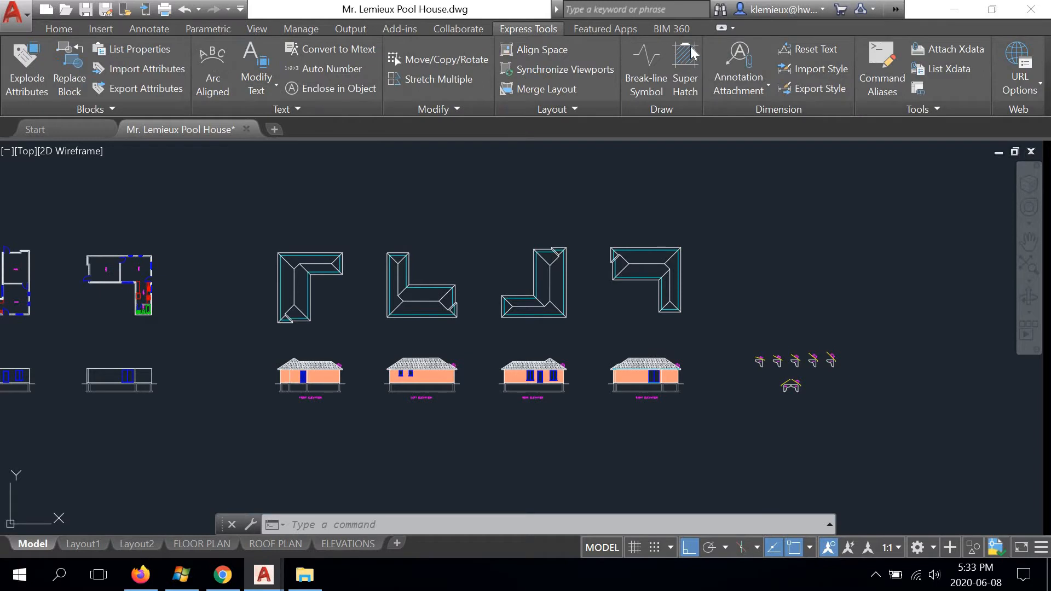
{"action": "left_click", "coordinate": [812, 66]}
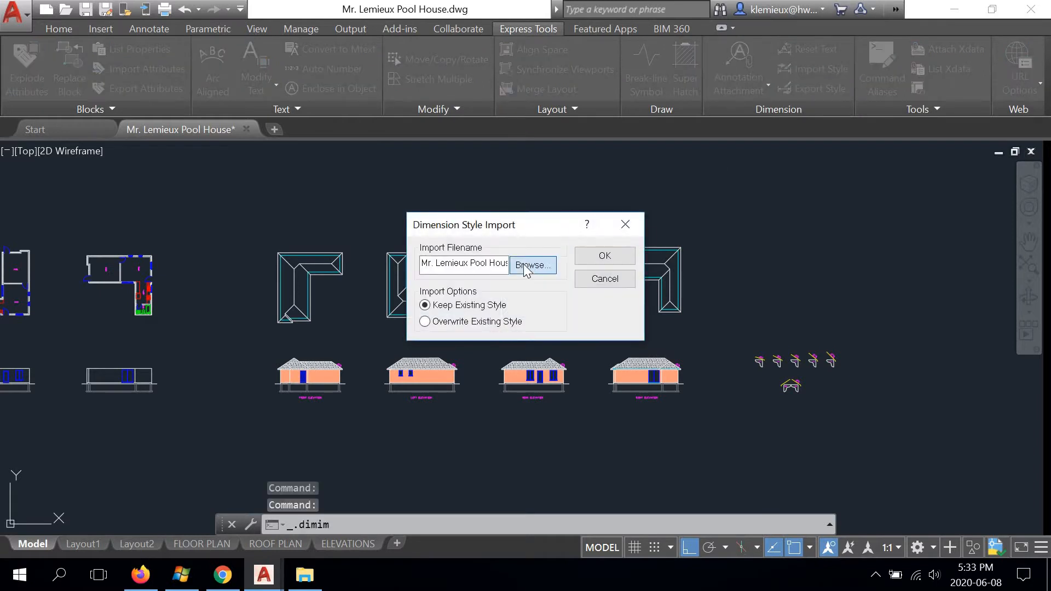
{"action": "left_click", "coordinate": [526, 266]}
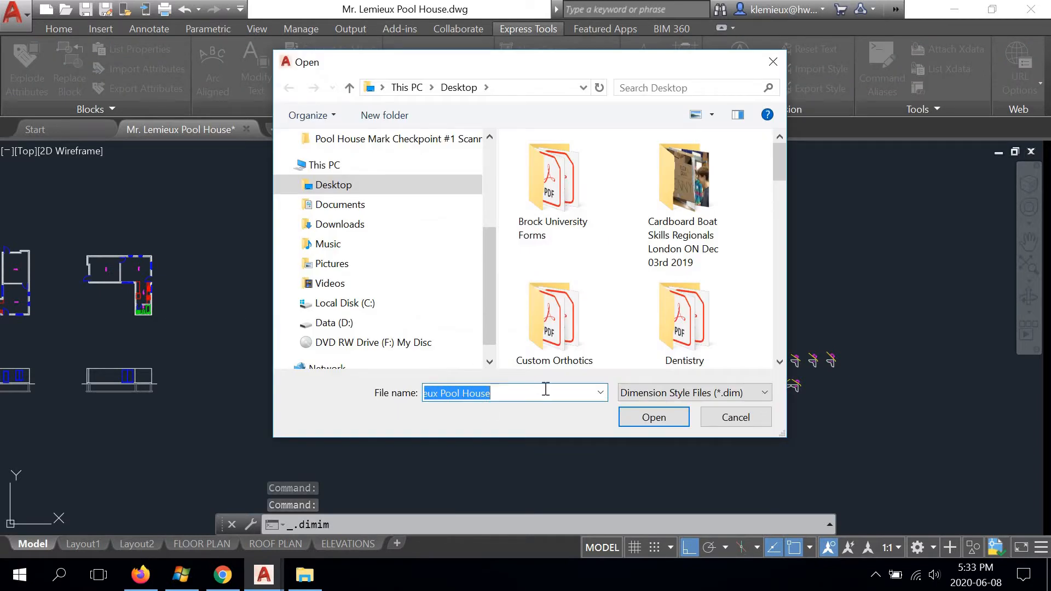
{"action": "type", "text": "A"}
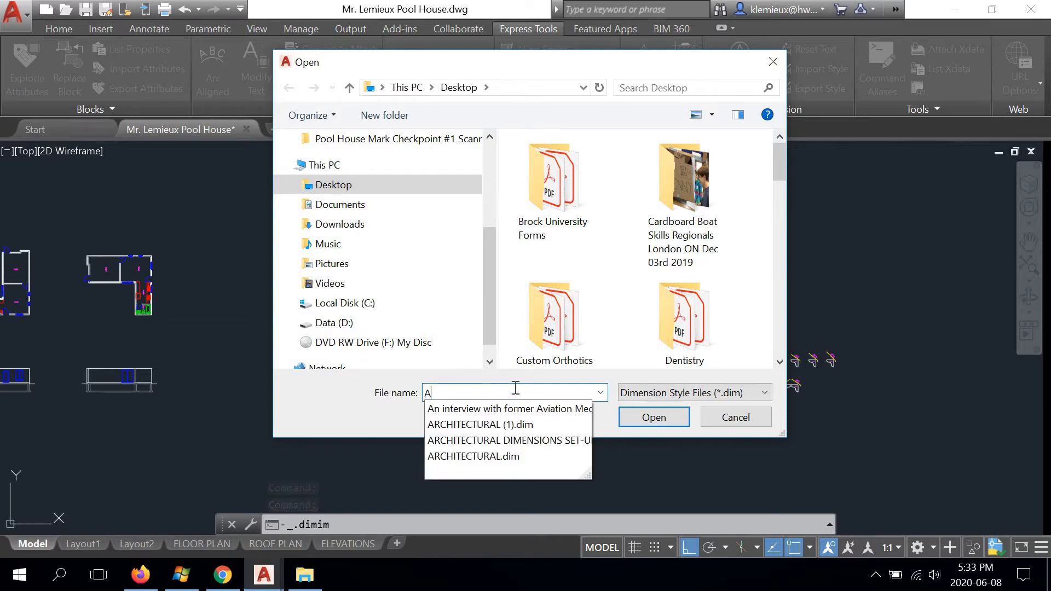
{"action": "left_click", "coordinate": [475, 456]}
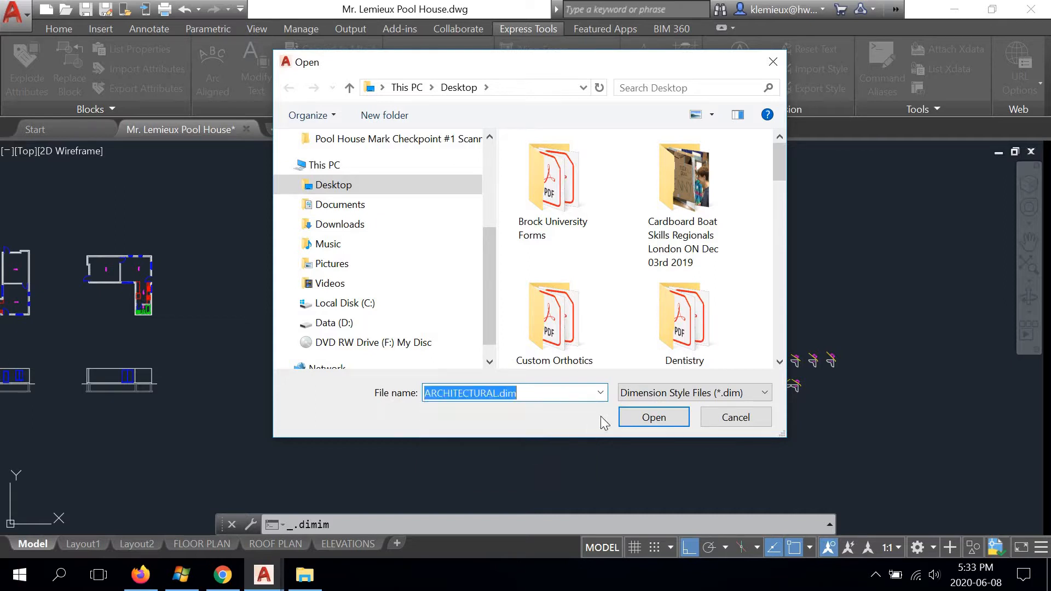
{"action": "left_click", "coordinate": [654, 421]}
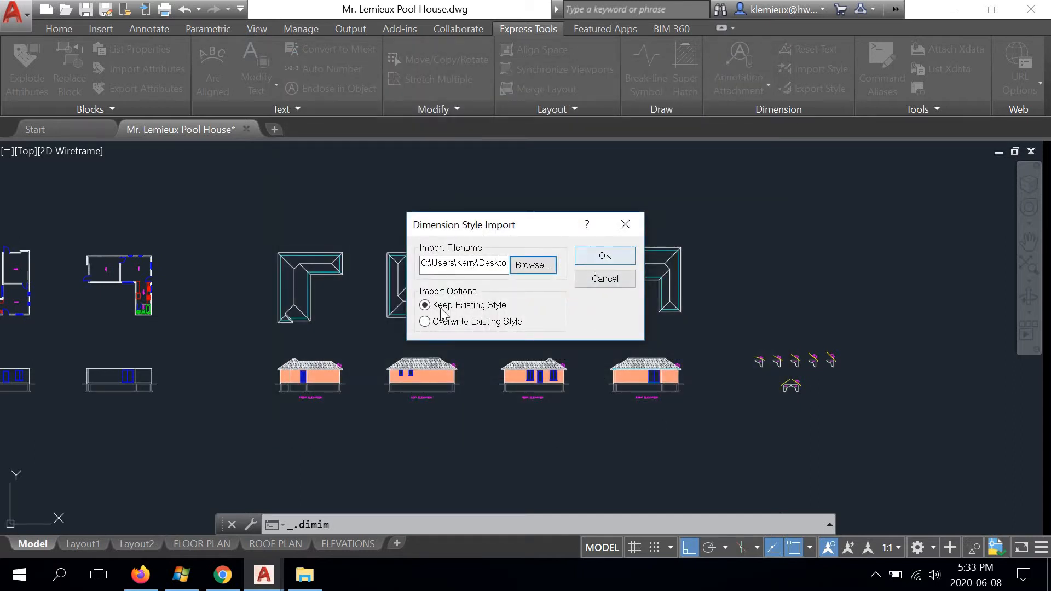
{"action": "left_click", "coordinate": [596, 263]}
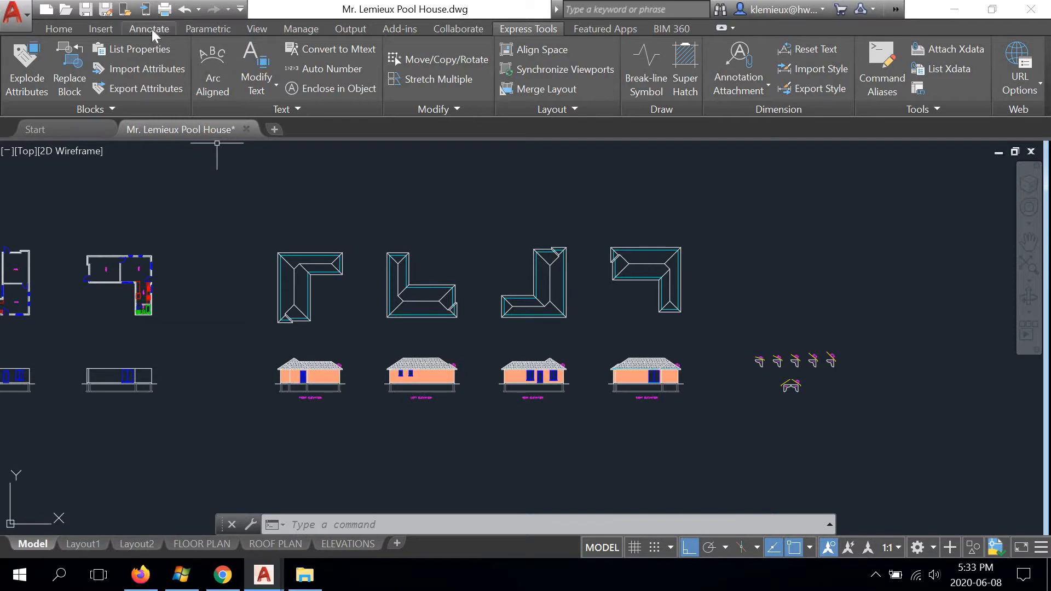
Step: Rename the imported dimension style 0000024DE006A188 as ARCHITECTURAL in the Dimension Style Manager
{"action": "left_click", "coordinate": [152, 29]}
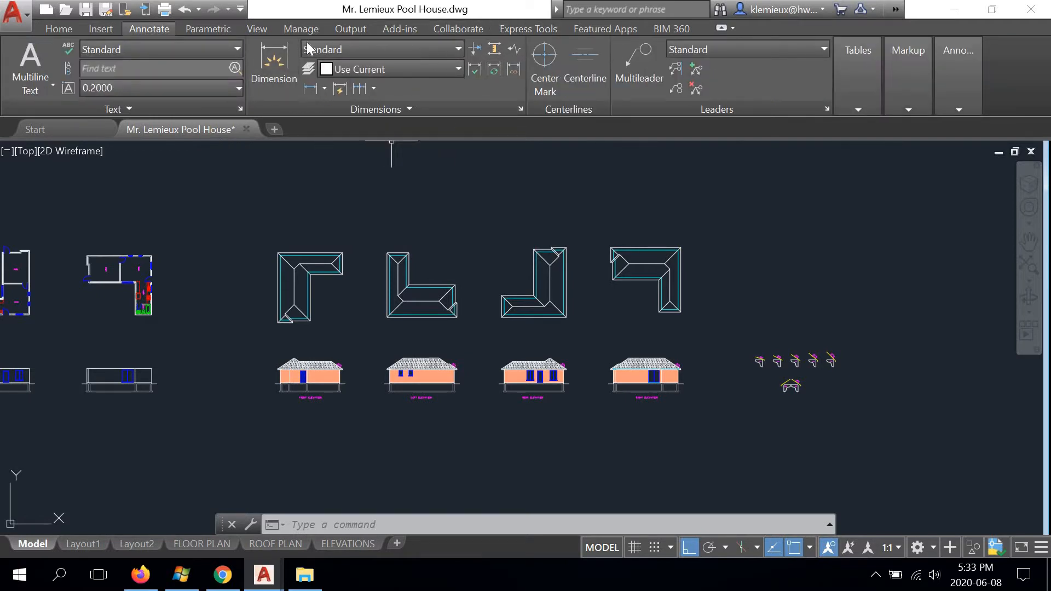
{"action": "left_click", "coordinate": [519, 109]}
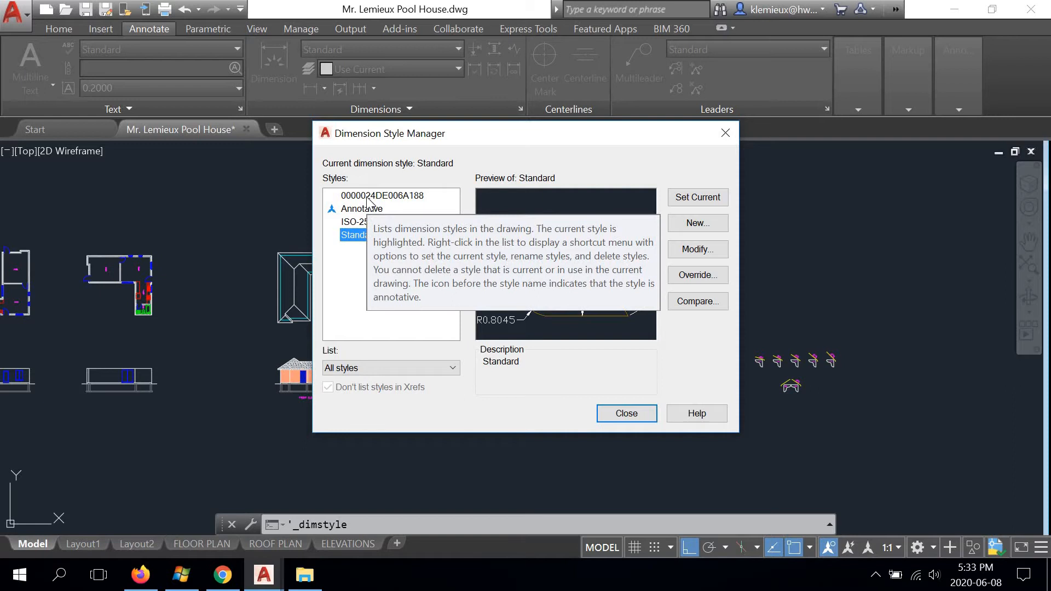
{"action": "left_click", "coordinate": [396, 196]}
{"action": "right_click", "coordinate": [396, 201]}
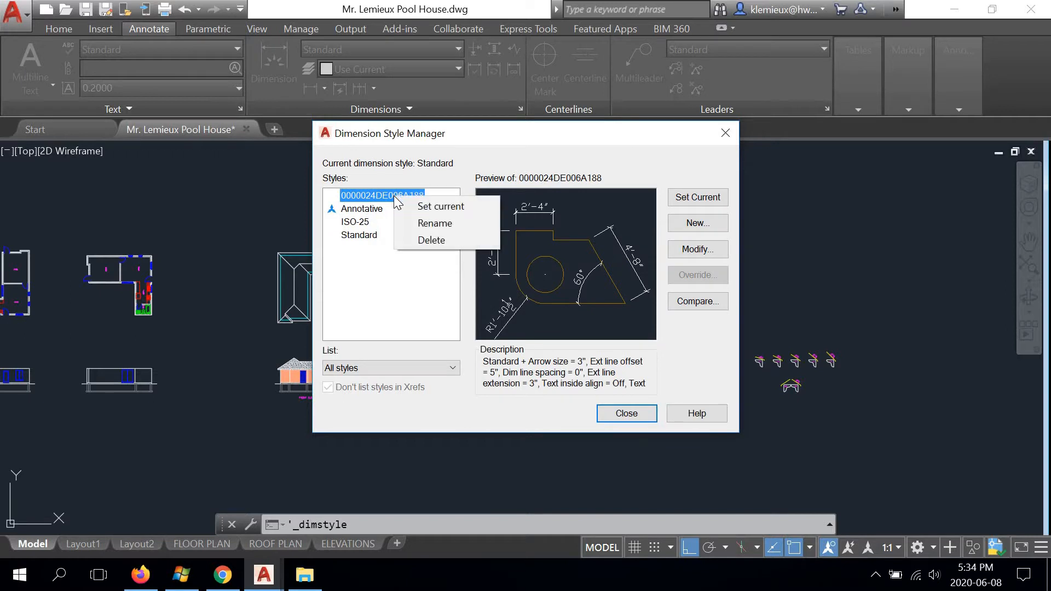
{"action": "left_click", "coordinate": [424, 223]}
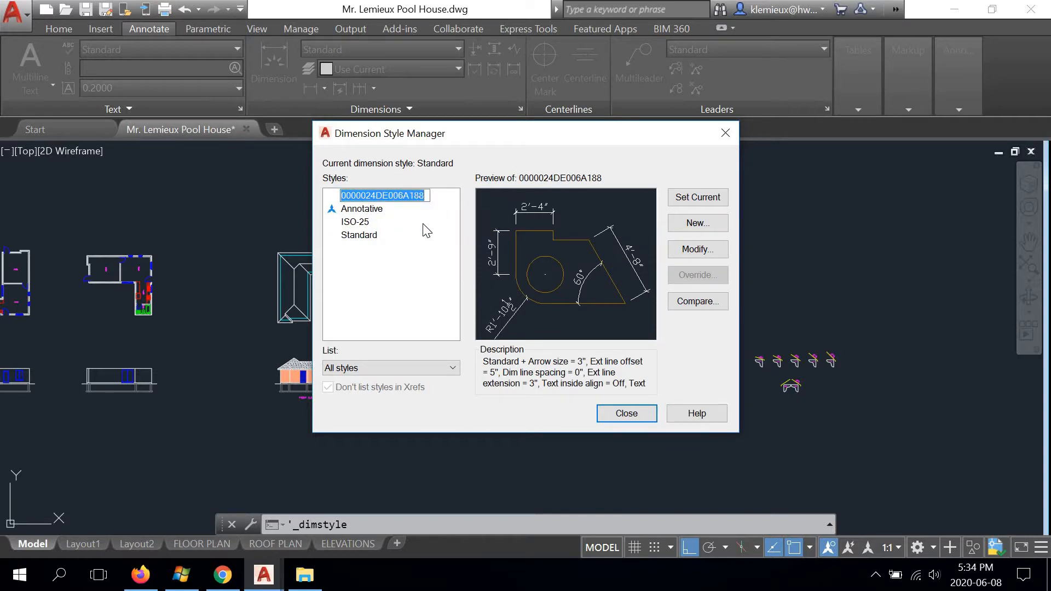
{"action": "type", "text": "ARCH"}
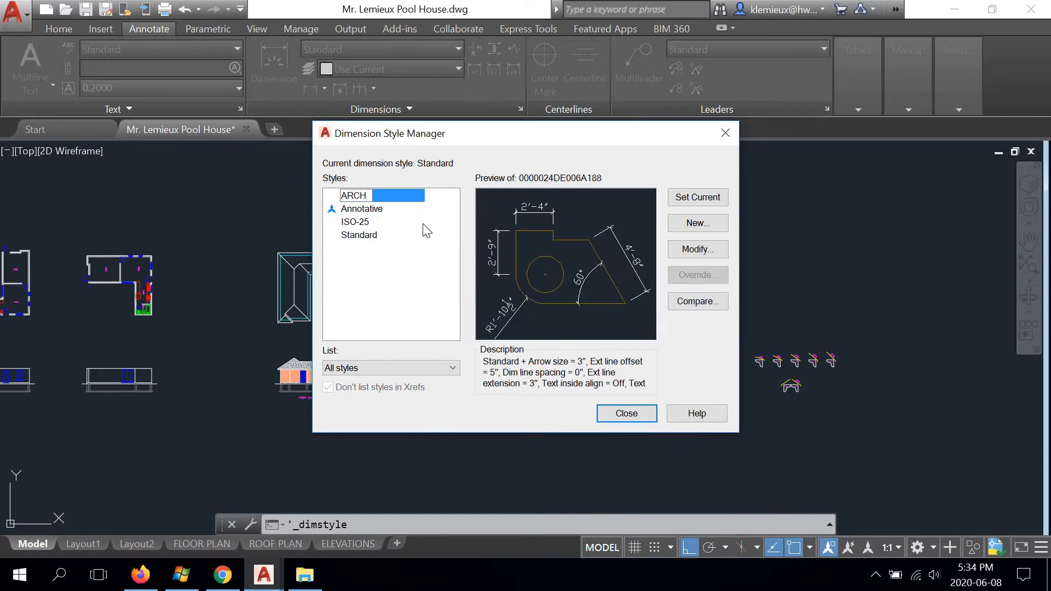
{"action": "type", "text": "ITECTURAL"}
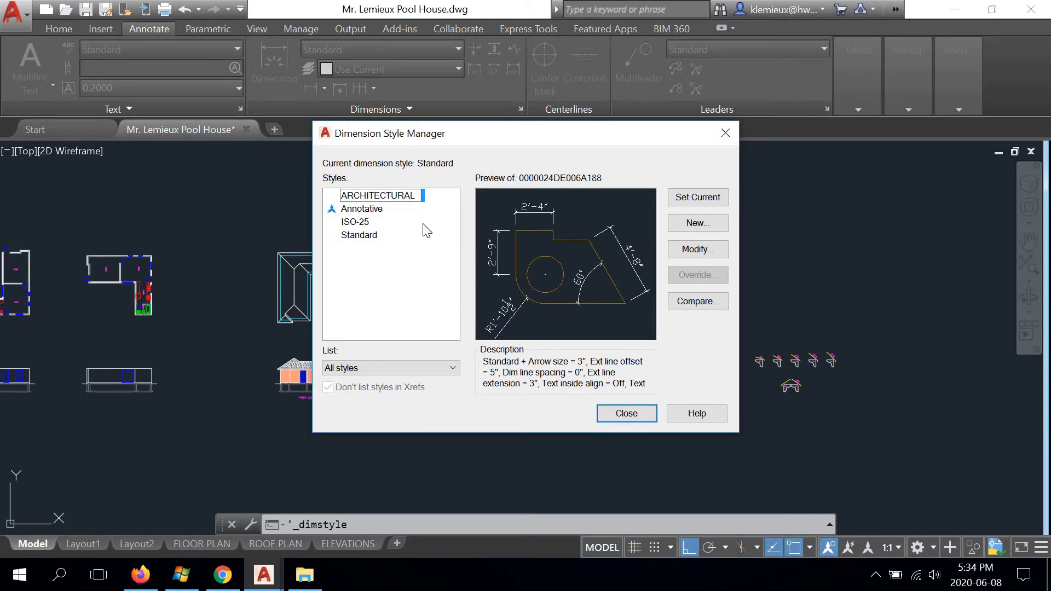
{"action": "key", "text": "Return"}
Step: Make ARCHITECTURAL the current dimension style and close the Dimension Style Manager
{"action": "right_click", "coordinate": [380, 209]}
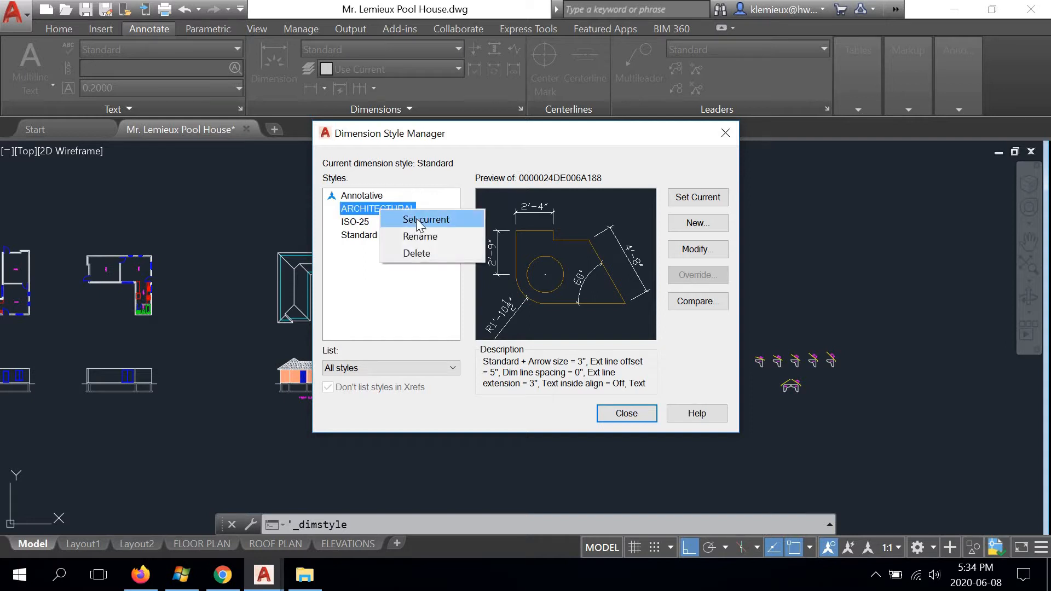
{"action": "left_click", "coordinate": [416, 218]}
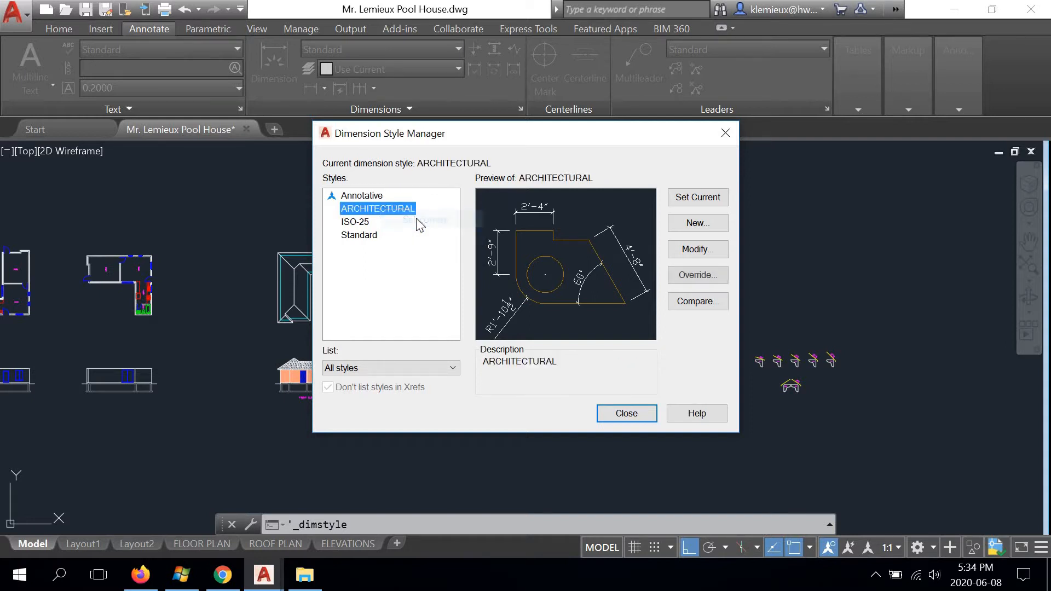
{"action": "left_click", "coordinate": [626, 414]}
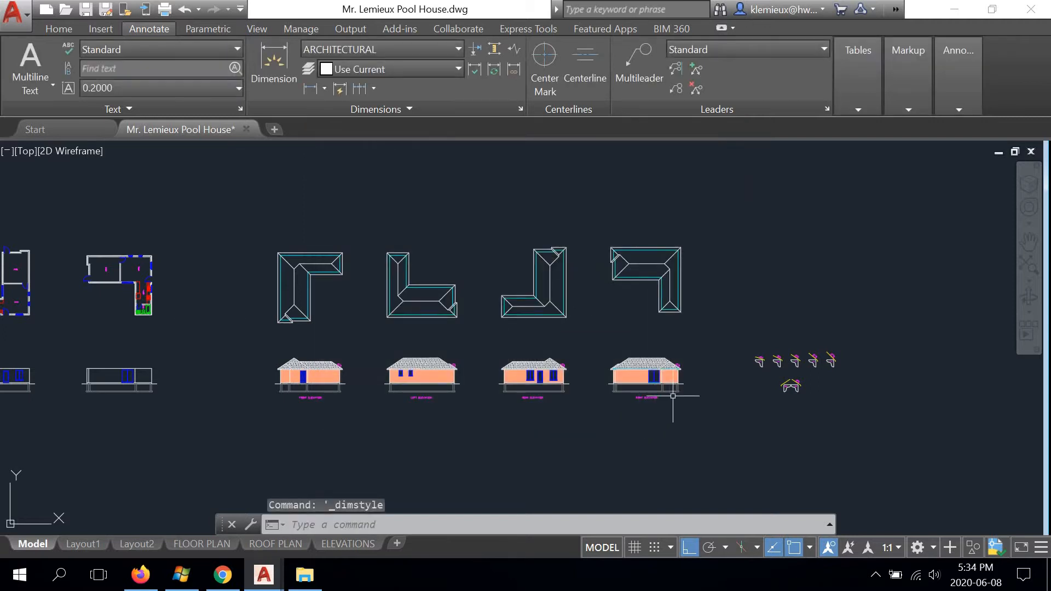
Step: Add a vertical linear dimension beside the right elevation, from the wall's top corner at the roof down to the wall's base line
{"action": "scroll", "coordinate": [669, 382], "scroll_direction": "up", "scroll_amount": 3}
{"action": "scroll", "coordinate": [672, 315], "scroll_direction": "up", "scroll_amount": 3}
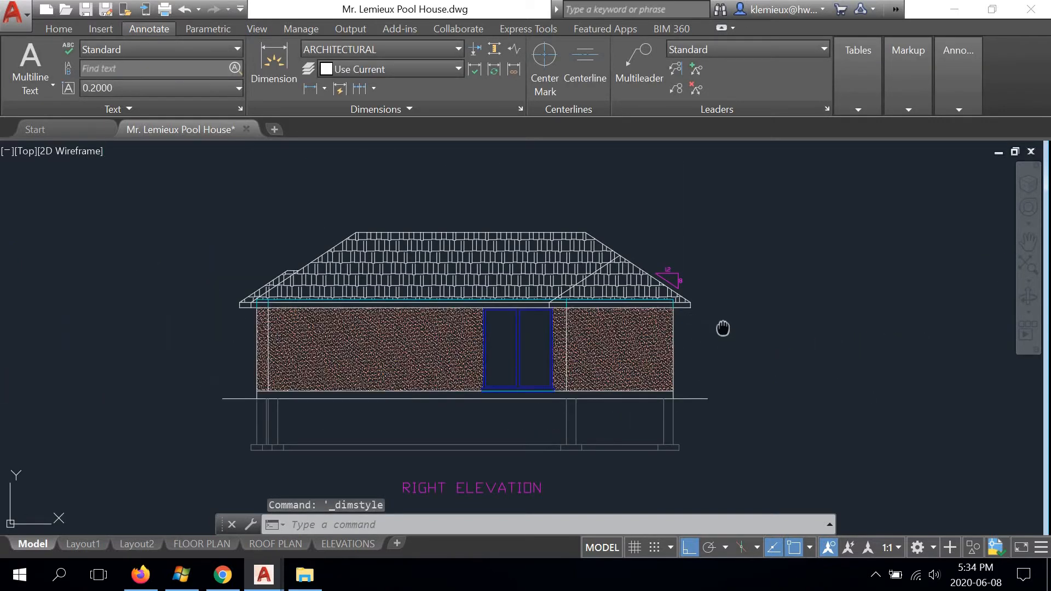
{"action": "scroll", "coordinate": [615, 300], "scroll_direction": "up", "scroll_amount": 4}
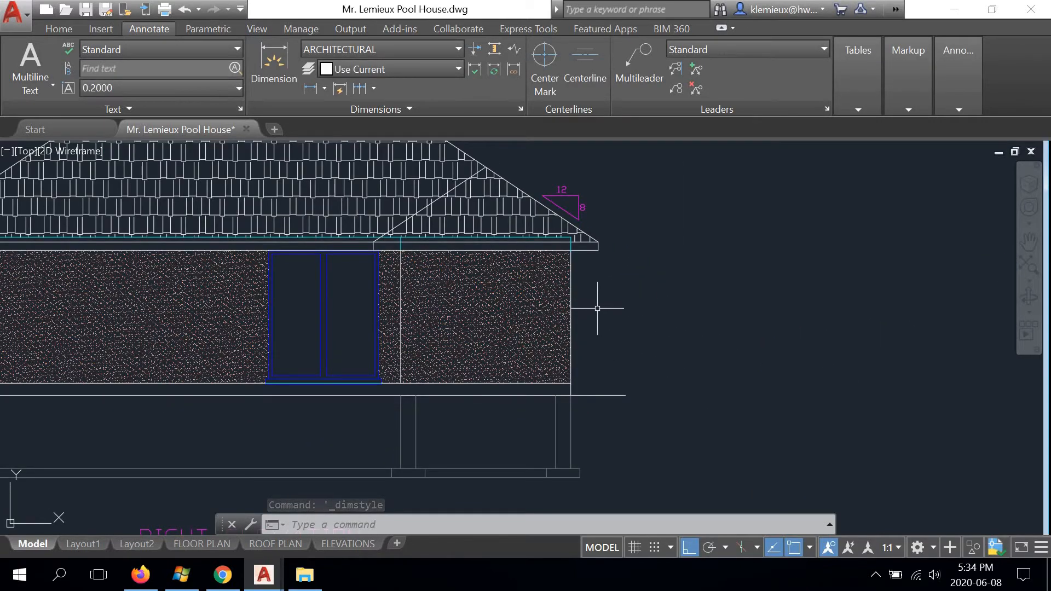
{"action": "mouse_move", "coordinate": [612, 314]}
{"action": "middle_mouse_down"}
{"action": "mouse_move", "coordinate": [592, 284]}
{"action": "mouse_move", "coordinate": [592, 295]}
{"action": "middle_mouse_up"}
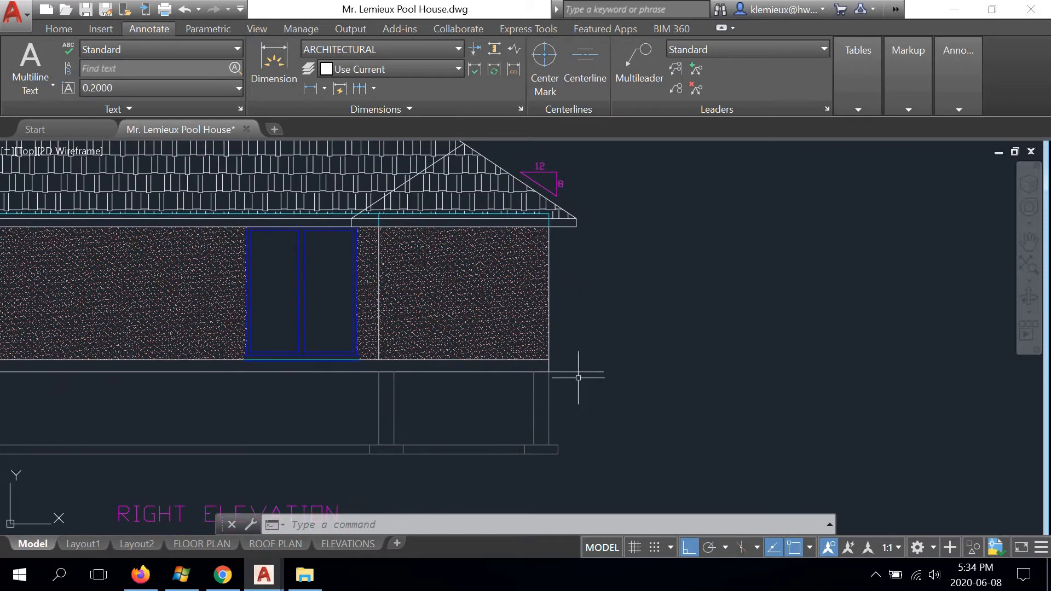
{"action": "left_click", "coordinate": [56, 29]}
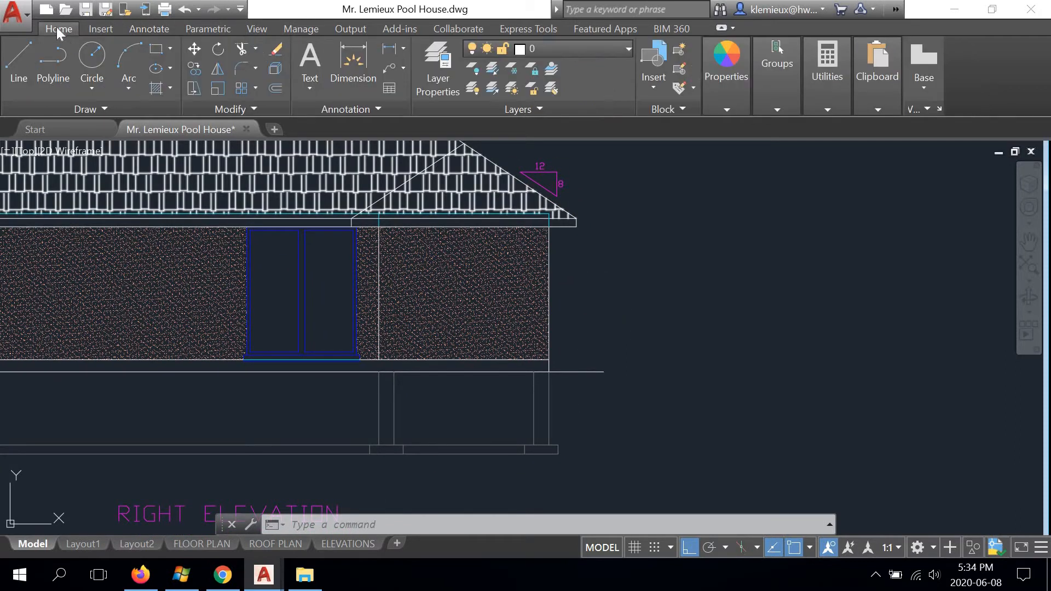
{"action": "left_click", "coordinate": [403, 50]}
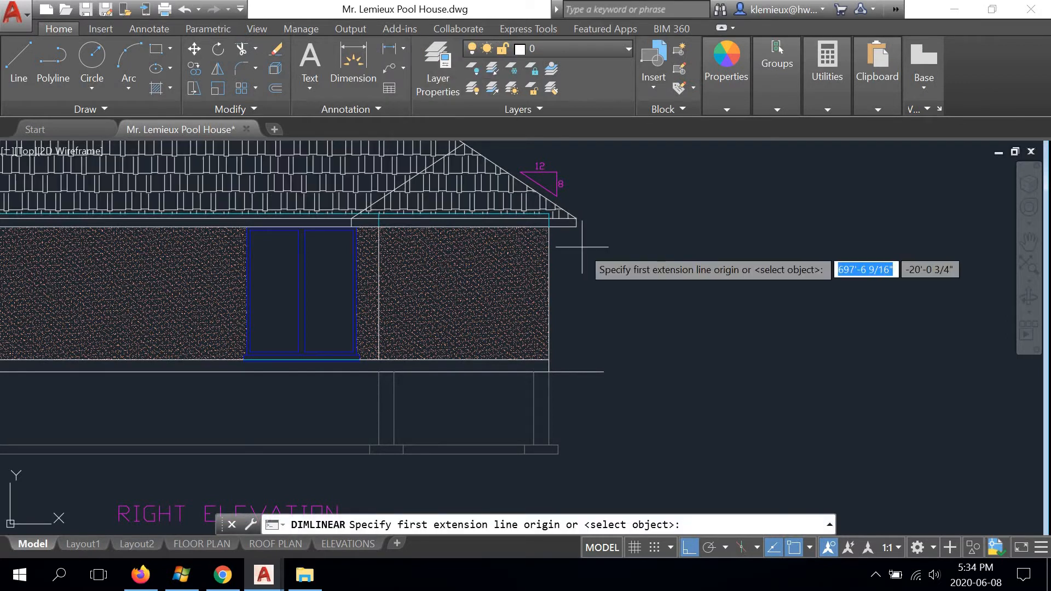
{"action": "scroll", "coordinate": [596, 219], "scroll_direction": "up", "scroll_amount": 4}
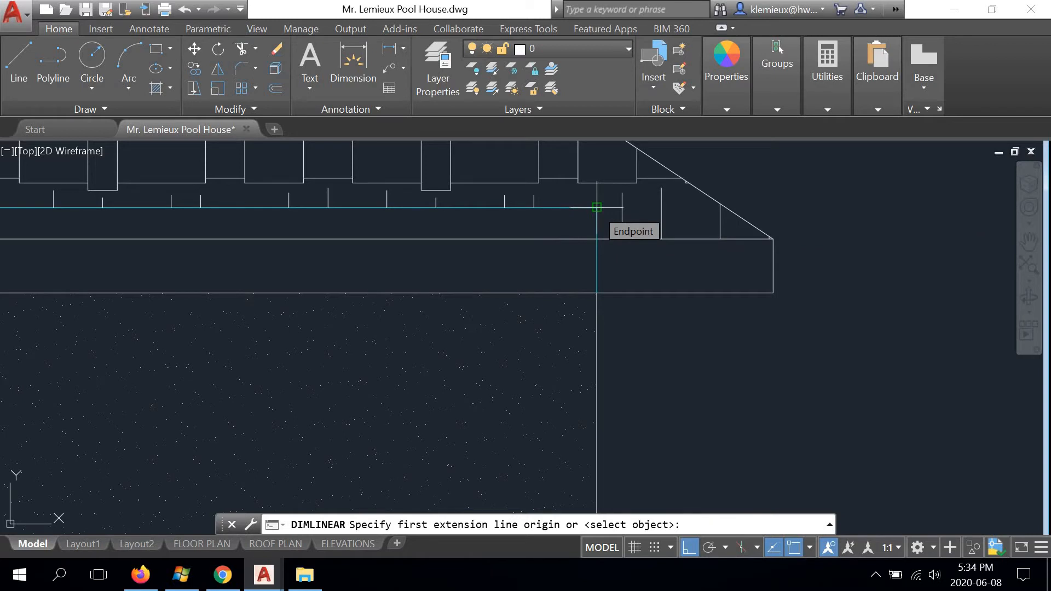
{"action": "left_click", "coordinate": [597, 207]}
{"action": "scroll", "coordinate": [597, 207], "scroll_direction": "down", "scroll_amount": 3}
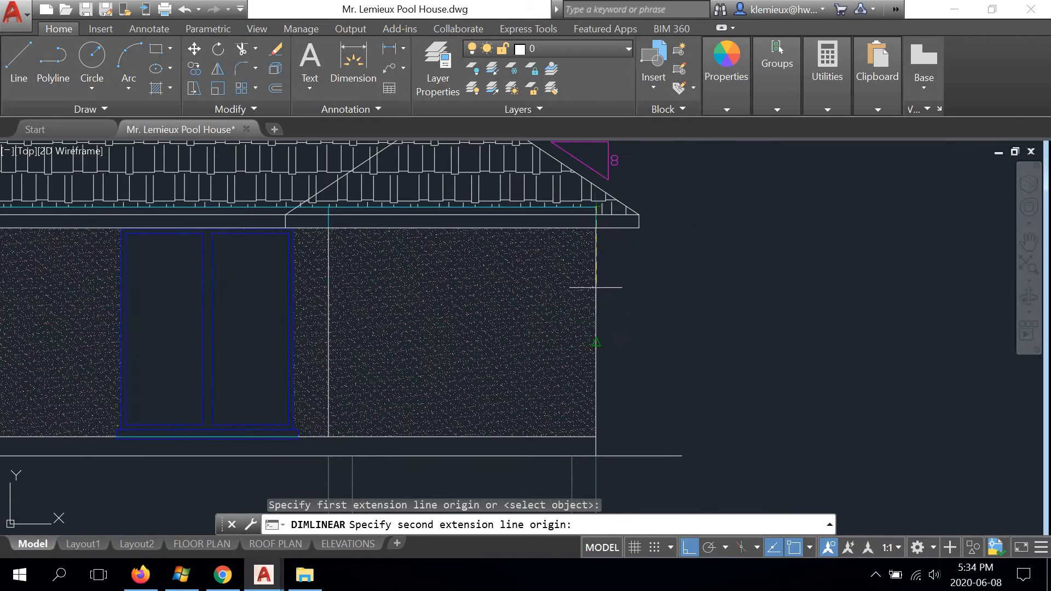
{"action": "left_click", "coordinate": [597, 436]}
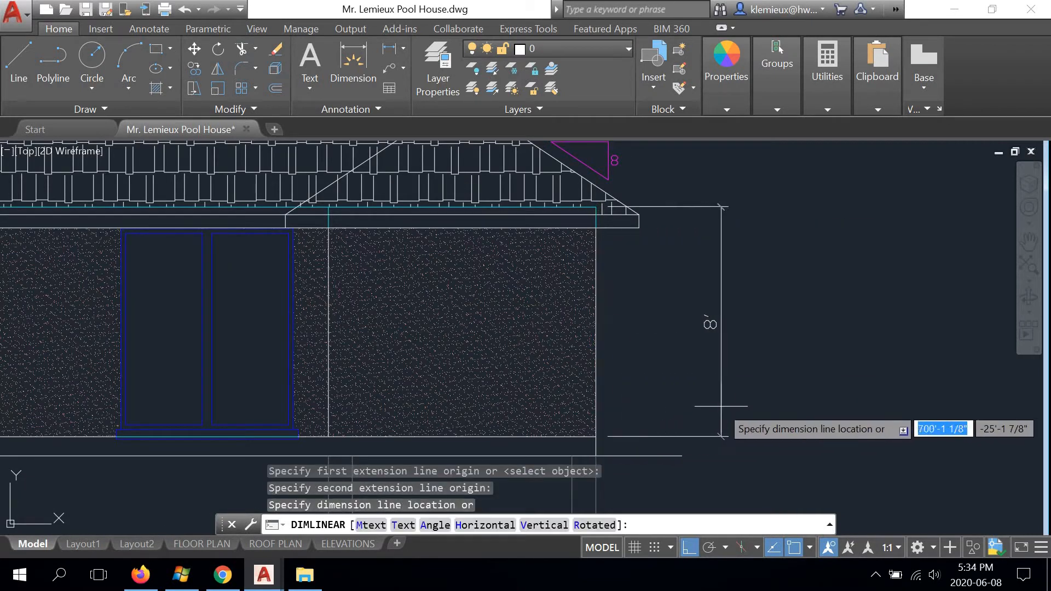
{"action": "left_click", "coordinate": [733, 406]}
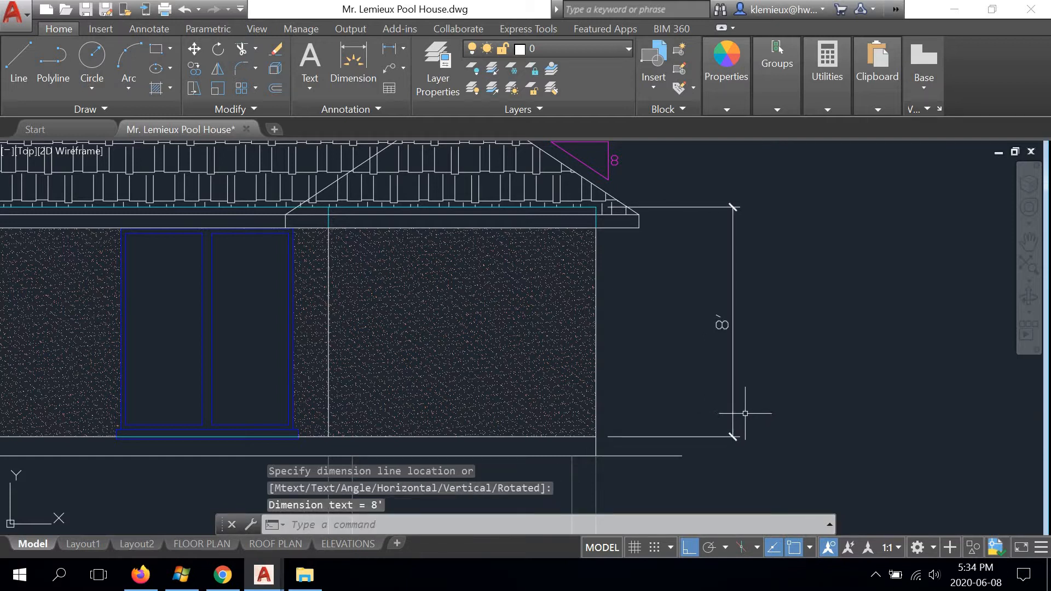
Step: Assign the wall-height dimension beside the right elevation to the TEXT layer
{"action": "left_click", "coordinate": [725, 323]}
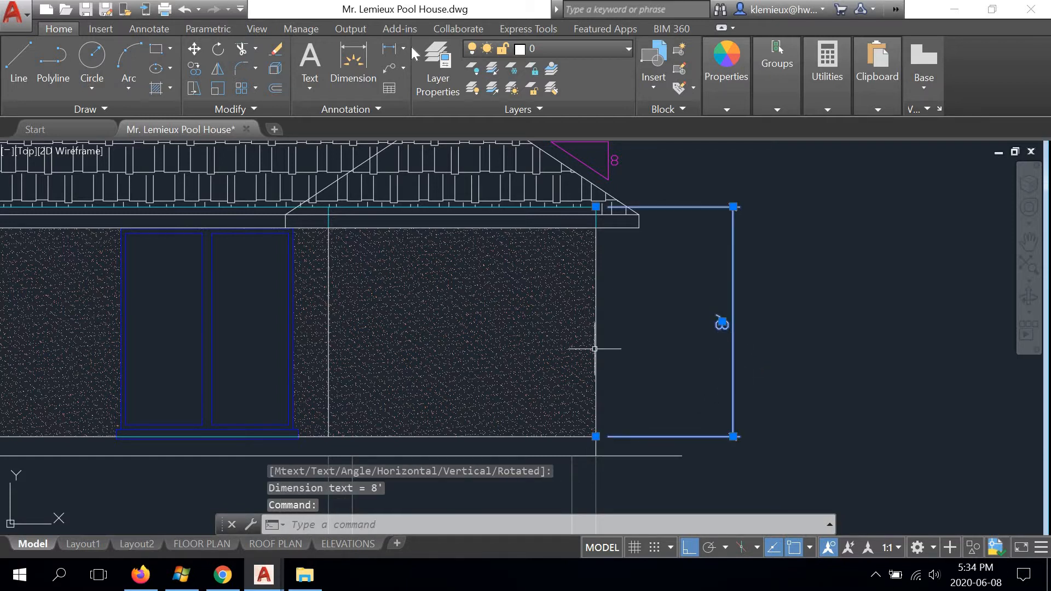
{"action": "left_click", "coordinate": [567, 48]}
{"action": "left_click", "coordinate": [547, 285]}
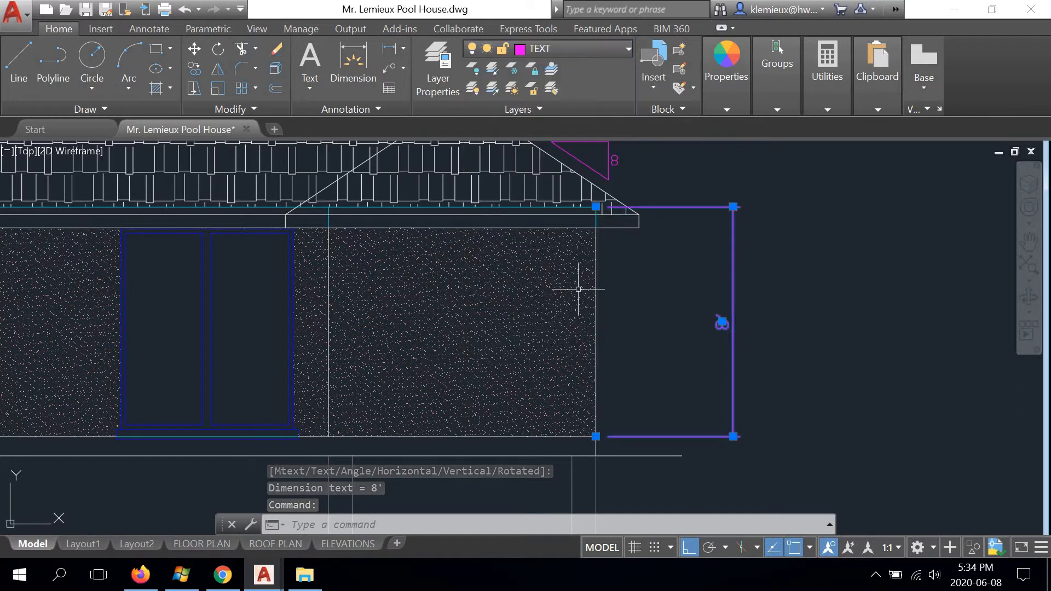
{"action": "key", "text": "Escape"}
{"action": "key", "text": "Return"}
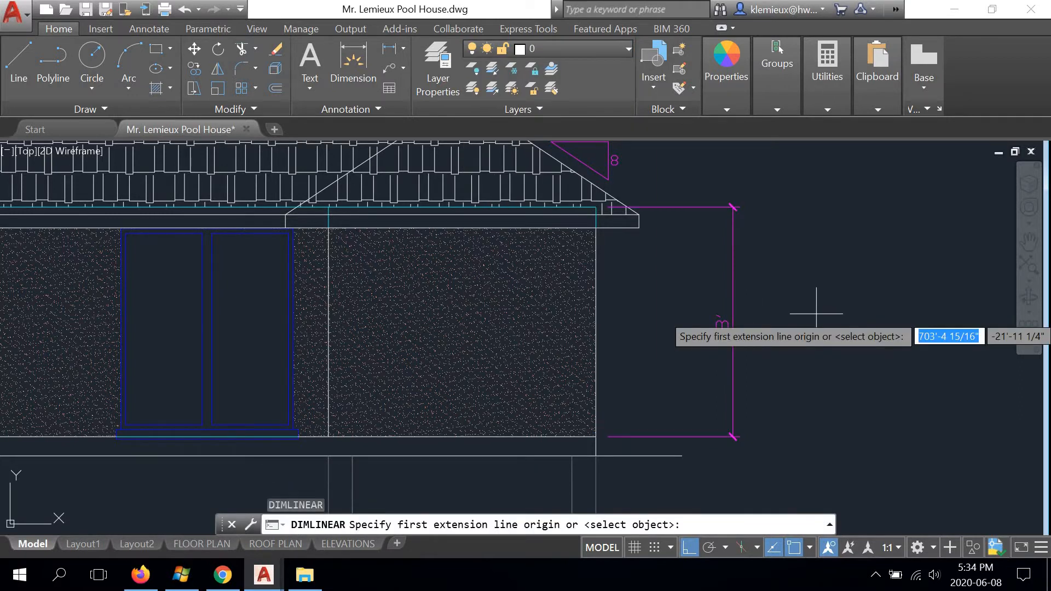
{"action": "key", "text": "Return"}
Step: Add a vertical linear dimension from the wall's base corner down to the end of the grade line, in line with the wall-height dimension
{"action": "scroll", "coordinate": [715, 284], "scroll_direction": "down", "scroll_amount": 3}
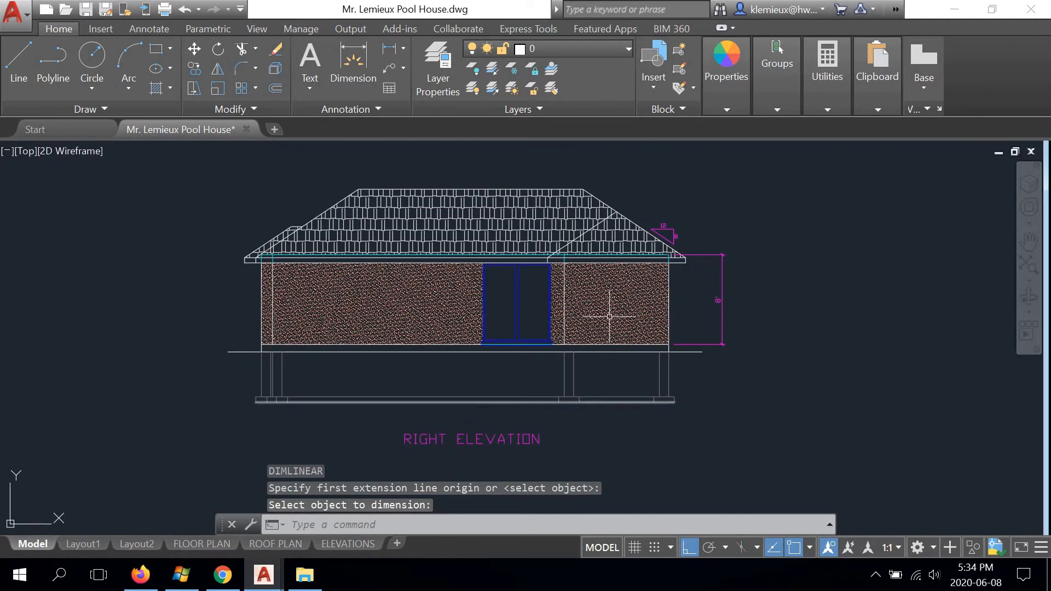
{"action": "scroll", "coordinate": [681, 214], "scroll_direction": "up", "scroll_amount": 6}
{"action": "scroll", "coordinate": [574, 222], "scroll_direction": "down", "scroll_amount": 4}
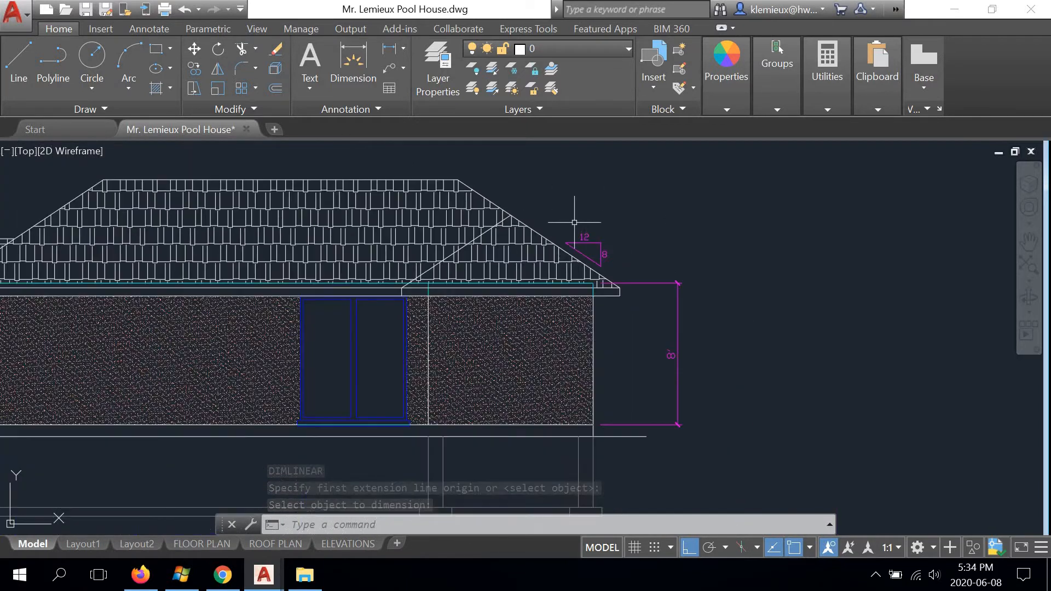
{"action": "middle_click_drag", "start_coordinate": [659, 365], "coordinate": [648, 271]}
{"action": "scroll", "coordinate": [612, 188], "scroll_direction": "up", "scroll_amount": 2}
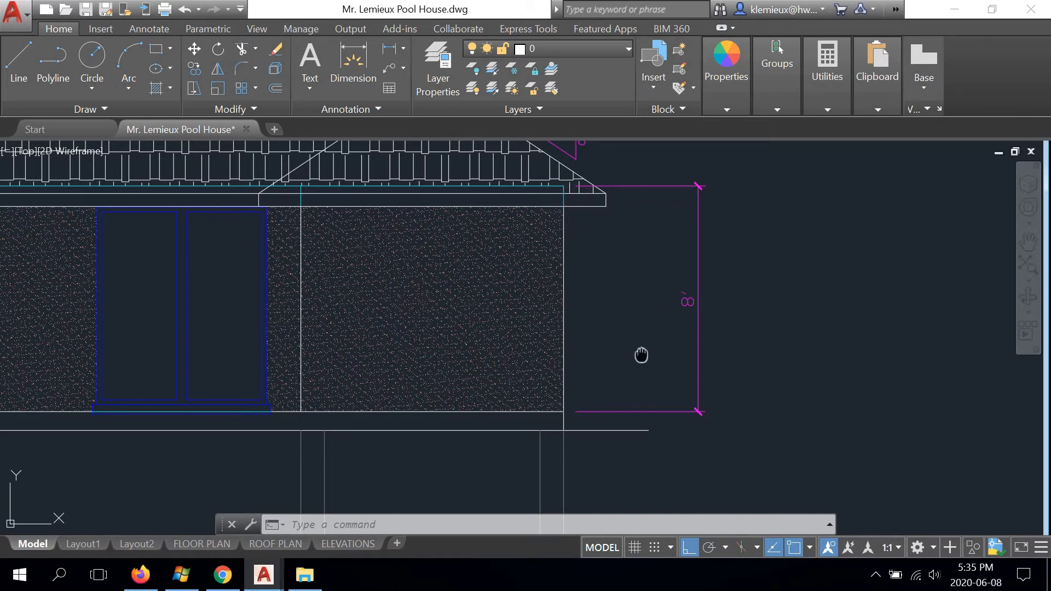
{"action": "middle_click_drag", "start_coordinate": [640, 356], "coordinate": [638, 318]}
{"action": "left_click", "coordinate": [390, 49]}
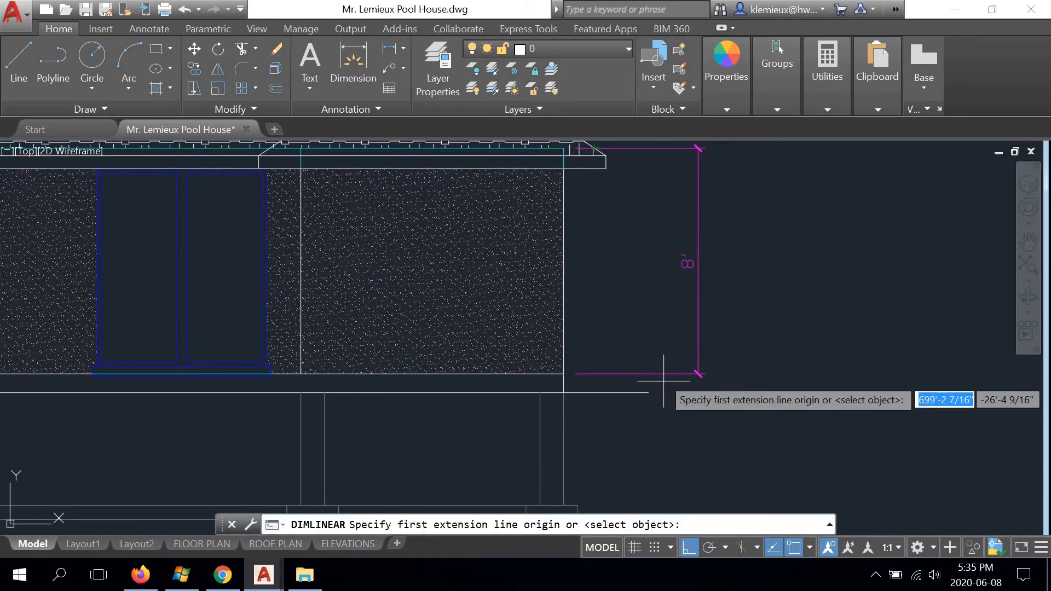
{"action": "scroll", "coordinate": [585, 378], "scroll_direction": "up", "scroll_amount": 2}
{"action": "left_click", "coordinate": [552, 374]}
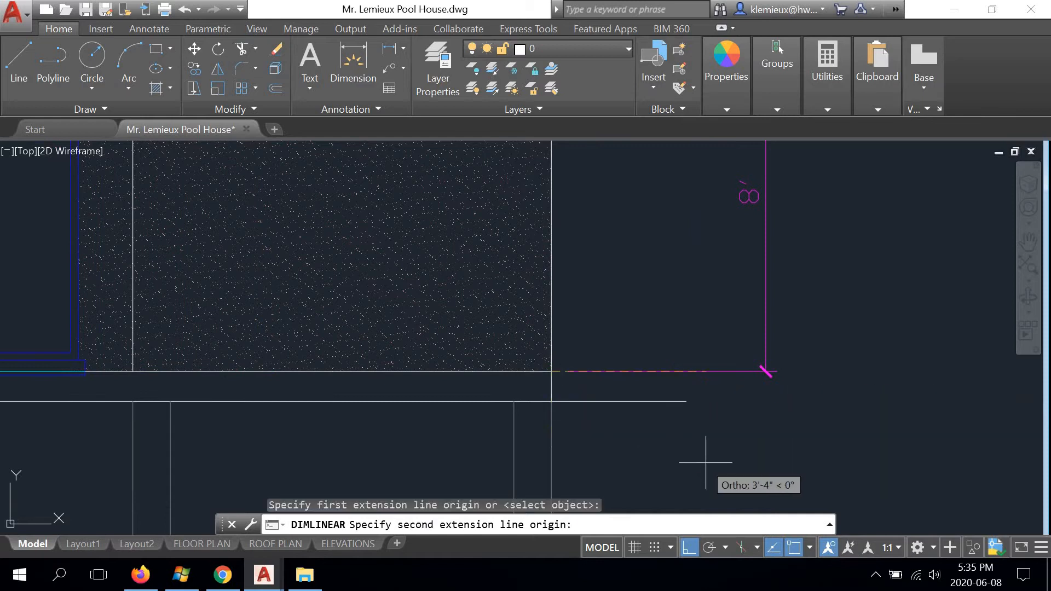
{"action": "left_click", "coordinate": [688, 401]}
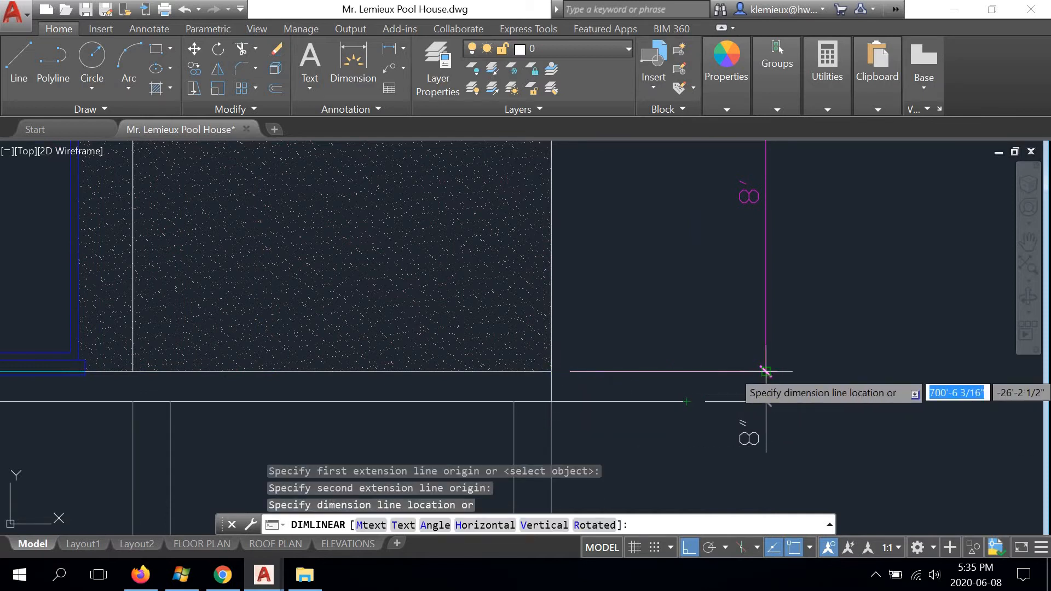
{"action": "left_click", "coordinate": [766, 372]}
Step: Move the text of the short dimension between wall base and grade line up between its extension lines
{"action": "left_click", "coordinate": [748, 438]}
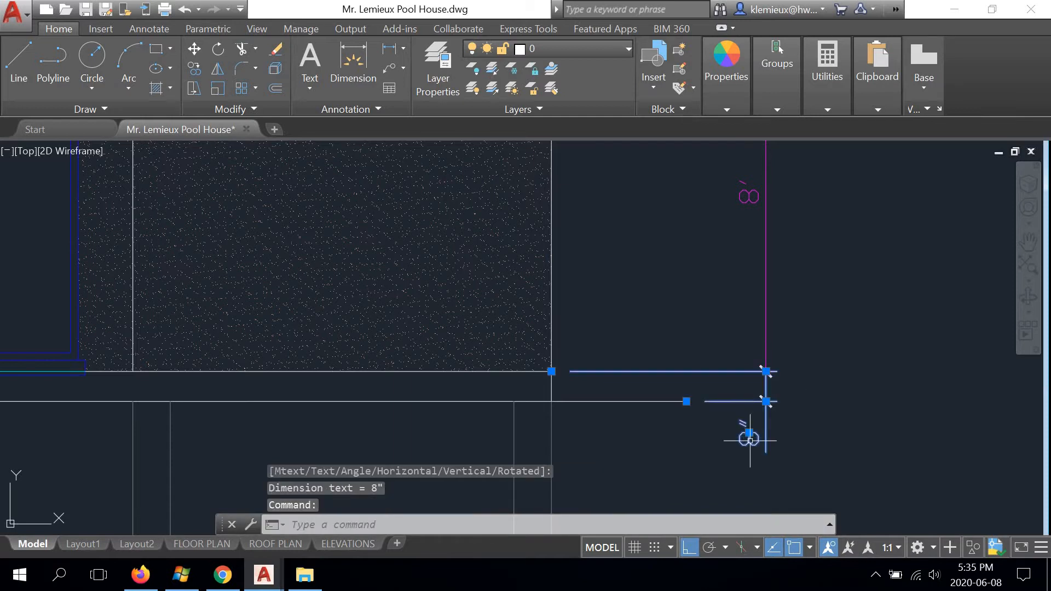
{"action": "left_click", "coordinate": [749, 433]}
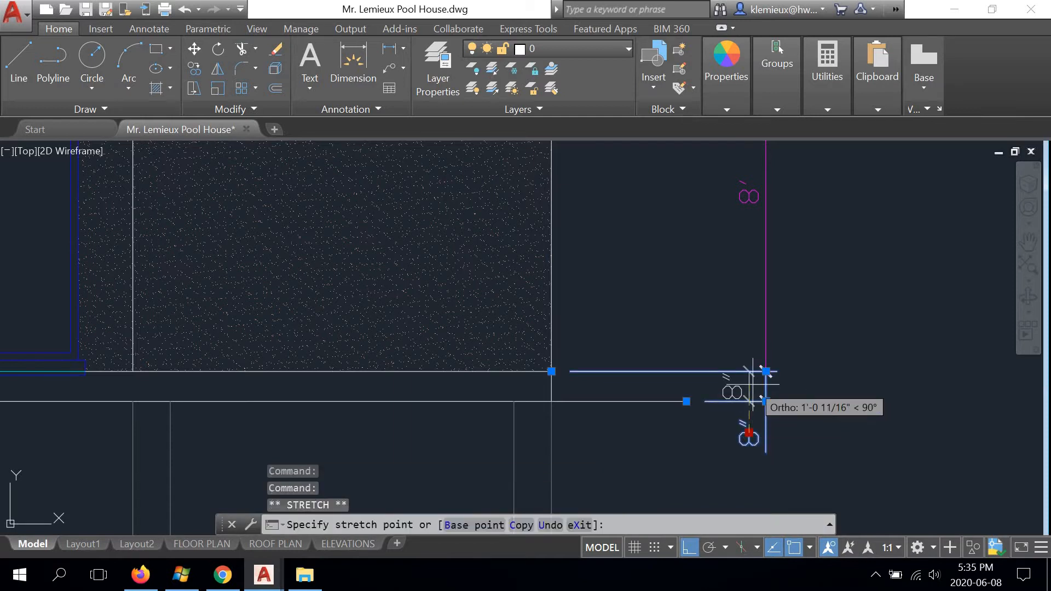
{"action": "left_click", "coordinate": [741, 393]}
{"action": "scroll", "coordinate": [741, 393], "scroll_direction": "up", "scroll_amount": 4}
{"action": "left_click", "coordinate": [879, 414]}
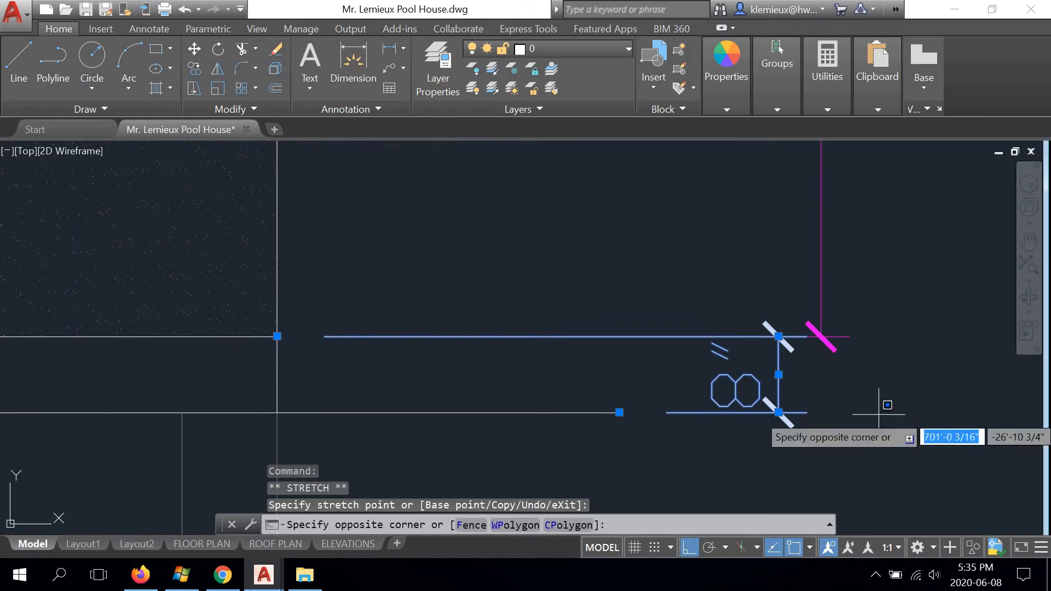
{"action": "left_click", "coordinate": [871, 422]}
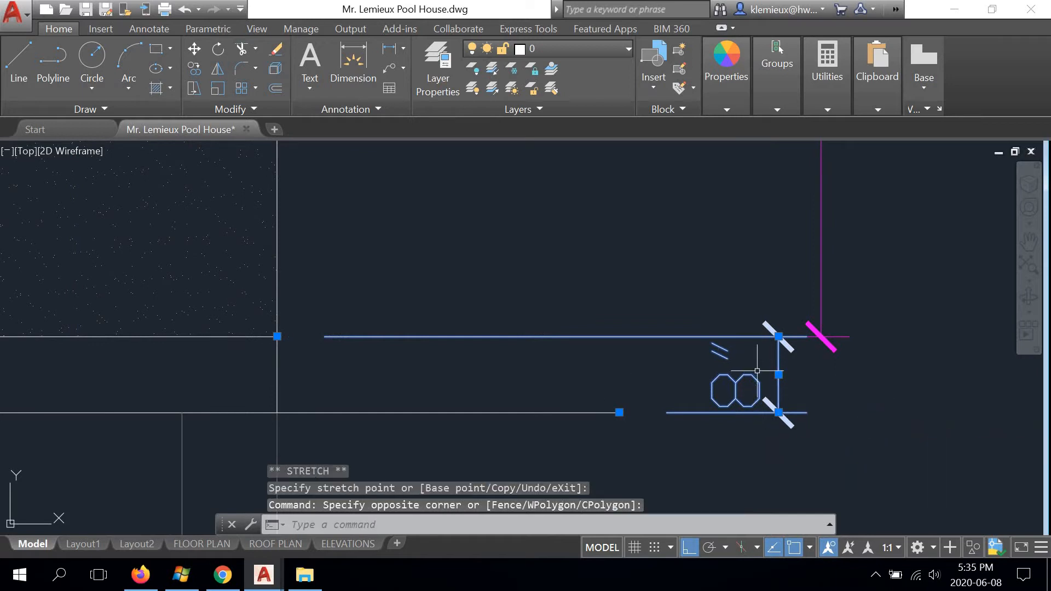
Step: Stretch the short dimension's line back into alignment with the wall-height dimension's lower end
{"action": "left_click", "coordinate": [778, 336]}
{"action": "left_click", "coordinate": [820, 336]}
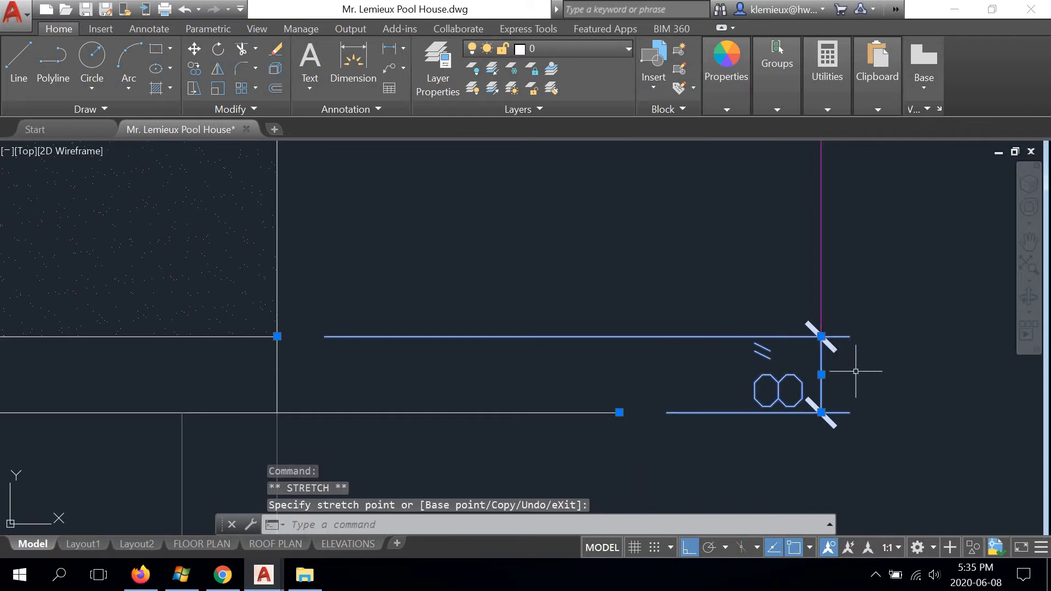
{"action": "scroll", "coordinate": [855, 371], "scroll_direction": "down", "scroll_amount": 2}
{"action": "middle_click_drag", "start_coordinate": [886, 410], "coordinate": [719, 362]}
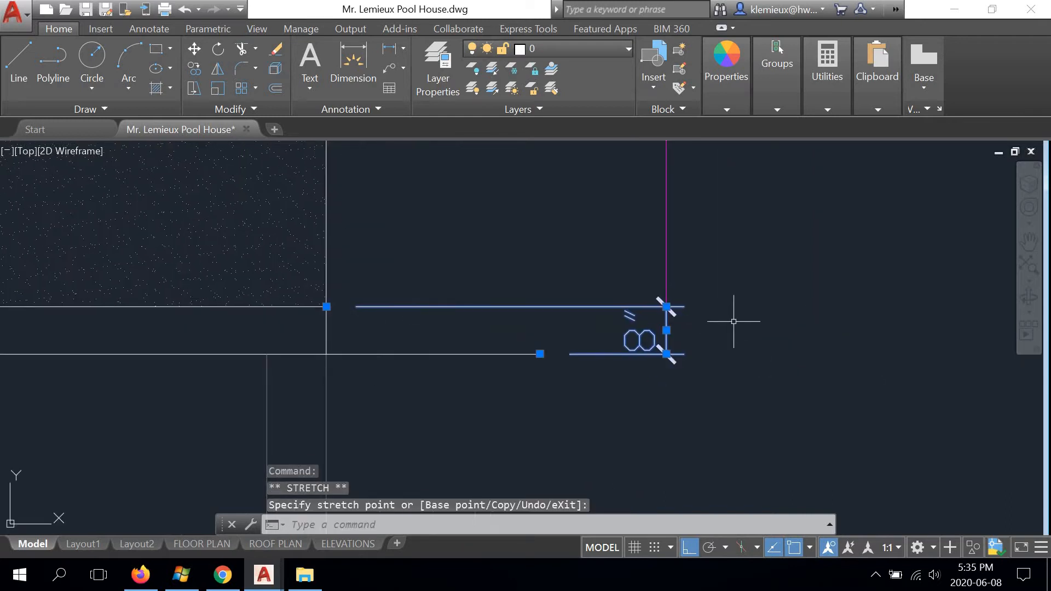
{"action": "key", "text": "Escape"}
{"action": "key", "text": "Return"}
{"action": "key", "text": "Return"}
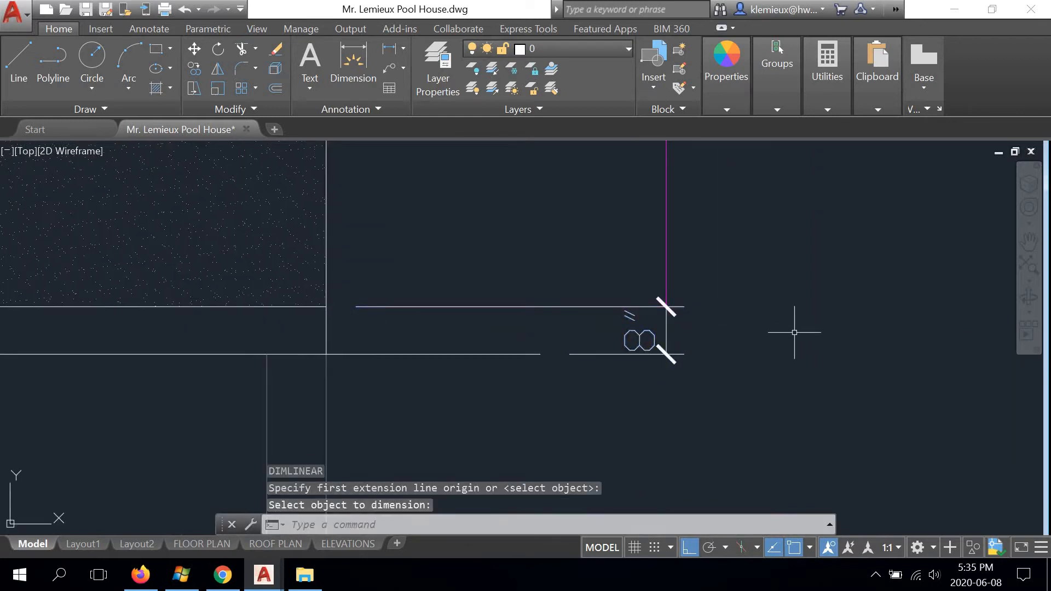
Step: Add a vertical linear dimension from the grade line's end down to the footing's top corner, aligned with the dimensions above
{"action": "scroll", "coordinate": [723, 328], "scroll_direction": "down", "scroll_amount": 5}
{"action": "middle_click_drag", "start_coordinate": [720, 348], "coordinate": [703, 296]}
{"action": "scroll", "coordinate": [618, 266], "scroll_direction": "up", "scroll_amount": 5}
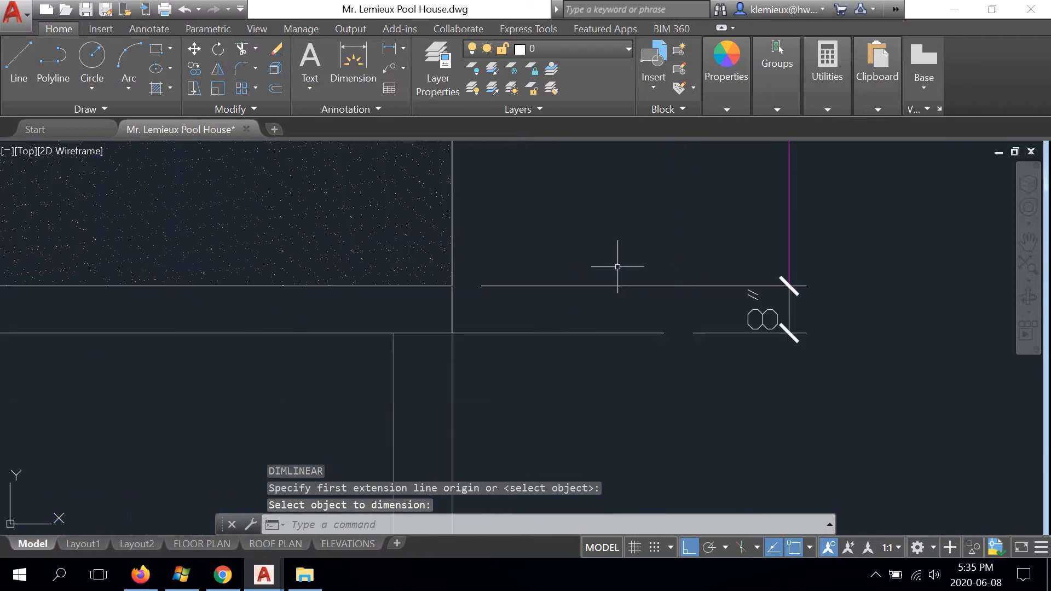
{"action": "scroll", "coordinate": [618, 267], "scroll_direction": "down", "scroll_amount": 5}
{"action": "left_click", "coordinate": [391, 50]}
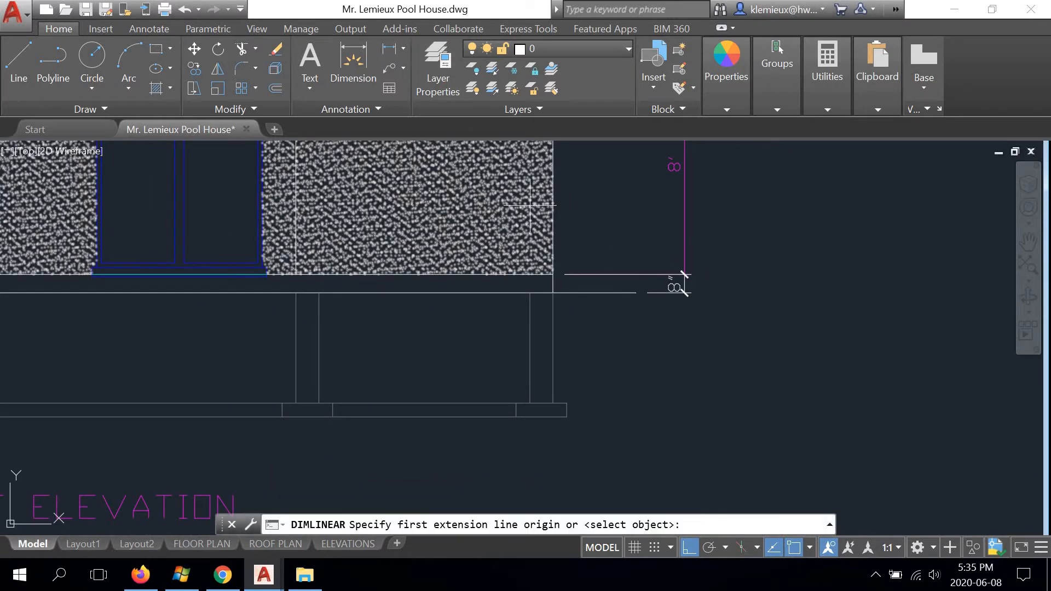
{"action": "scroll", "coordinate": [651, 323], "scroll_direction": "up", "scroll_amount": 2}
{"action": "left_click", "coordinate": [622, 270]}
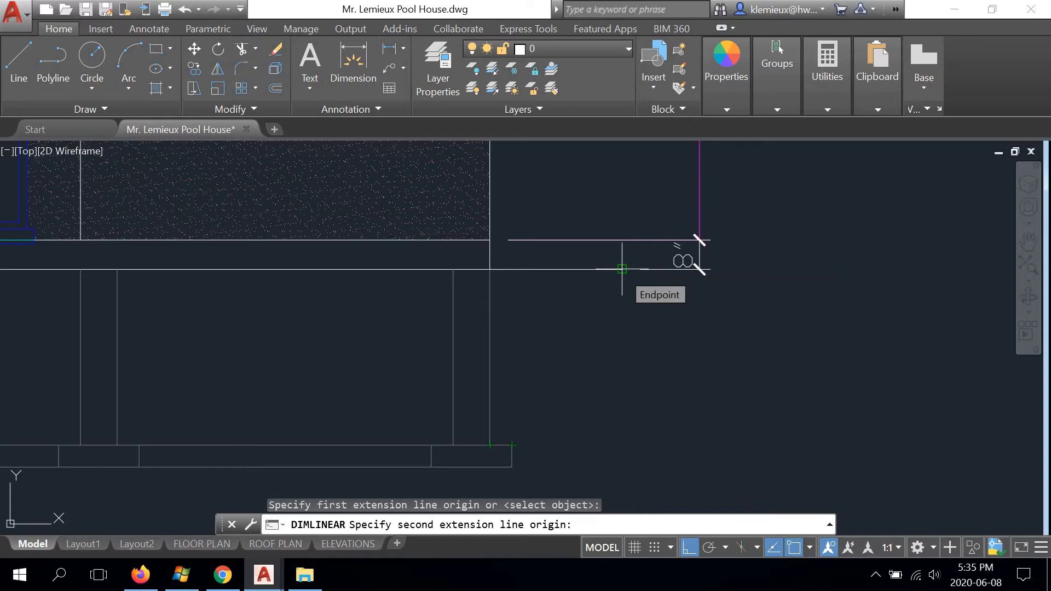
{"action": "left_click", "coordinate": [511, 445]}
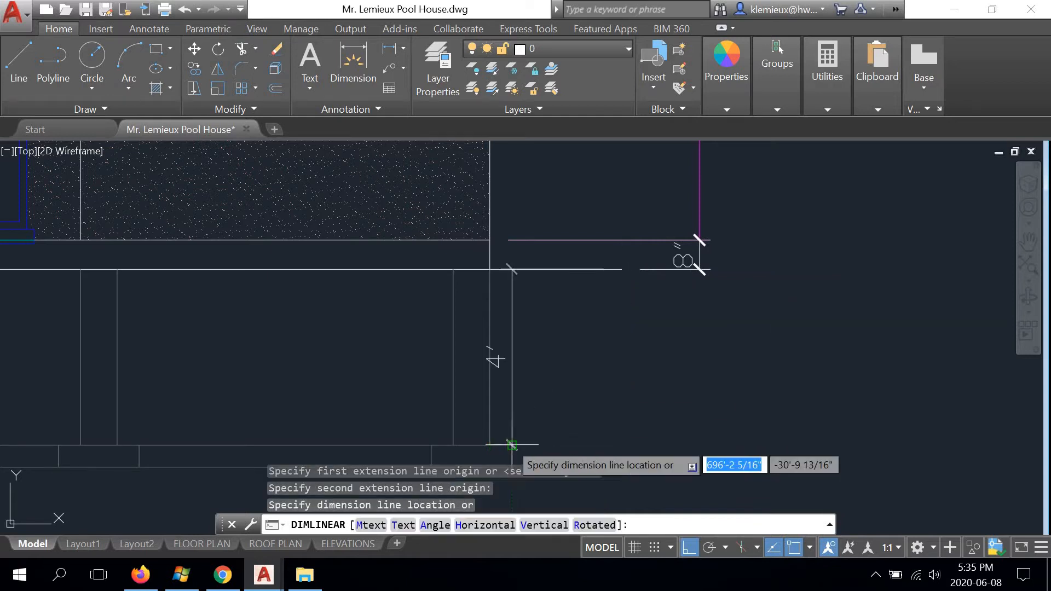
{"action": "scroll", "coordinate": [694, 258], "scroll_direction": "up", "scroll_amount": 4}
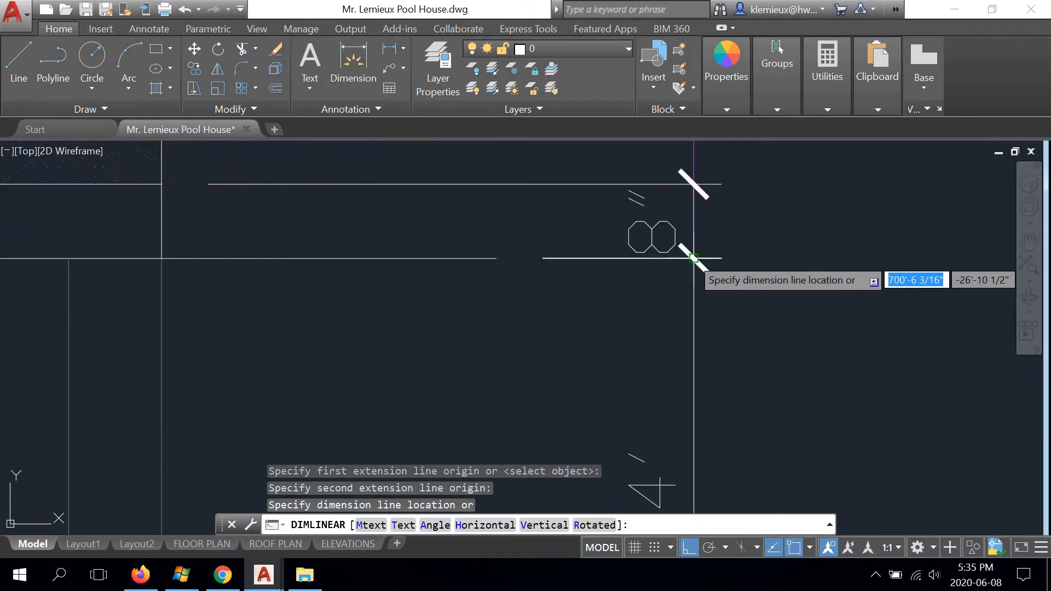
{"action": "left_click", "coordinate": [694, 258]}
{"action": "scroll", "coordinate": [694, 258], "scroll_direction": "down", "scroll_amount": 4}
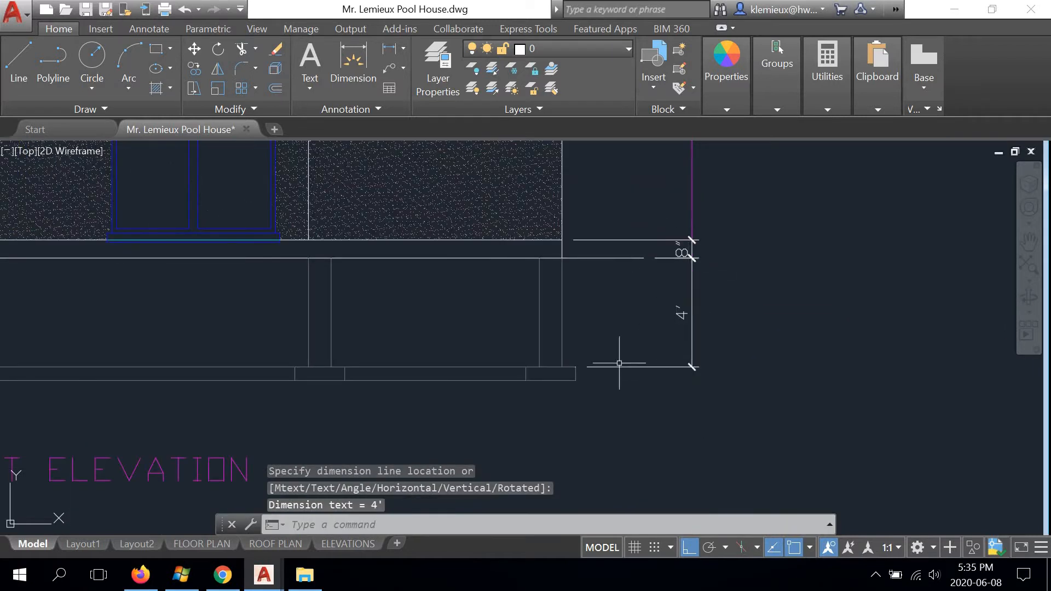
Step: Dimension the footing's thickness at its outer end, aligned with the foundation dimension above
{"action": "scroll", "coordinate": [617, 361], "scroll_direction": "up", "scroll_amount": 2}
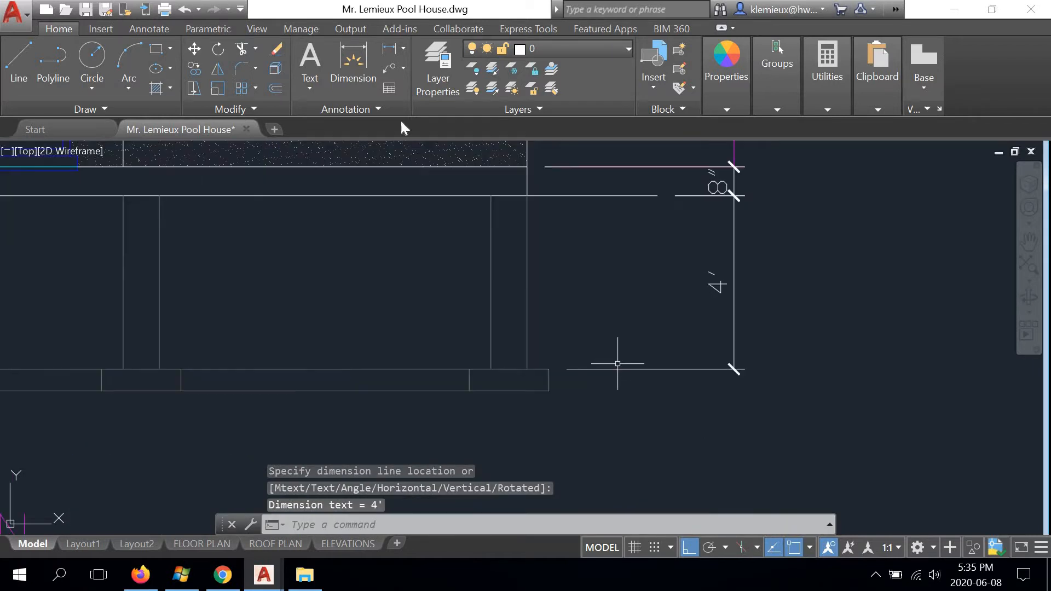
{"action": "left_click", "coordinate": [391, 49]}
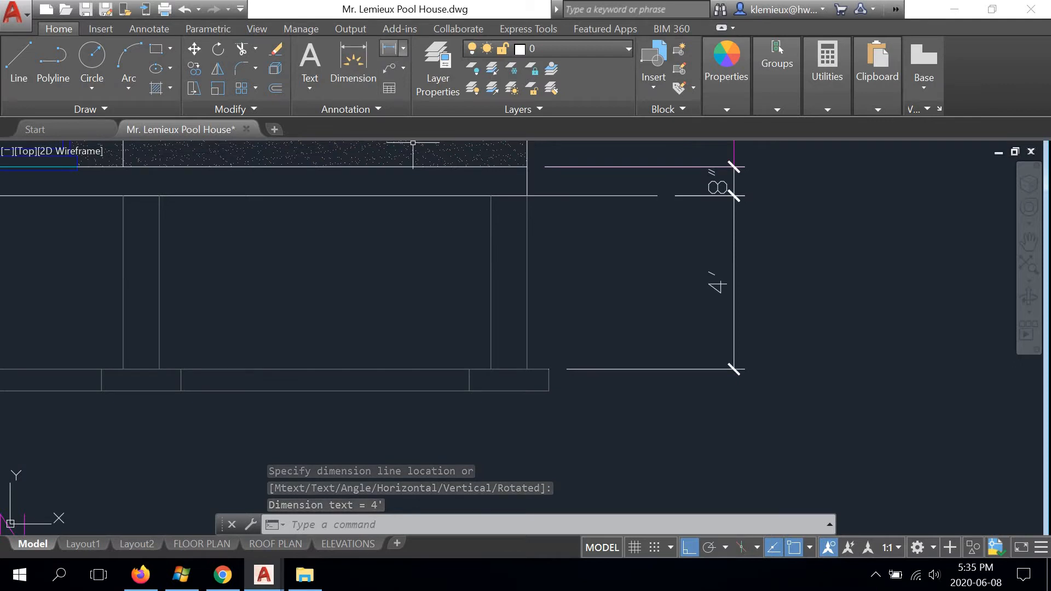
{"action": "left_click", "coordinate": [549, 369]}
{"action": "left_click", "coordinate": [549, 390]}
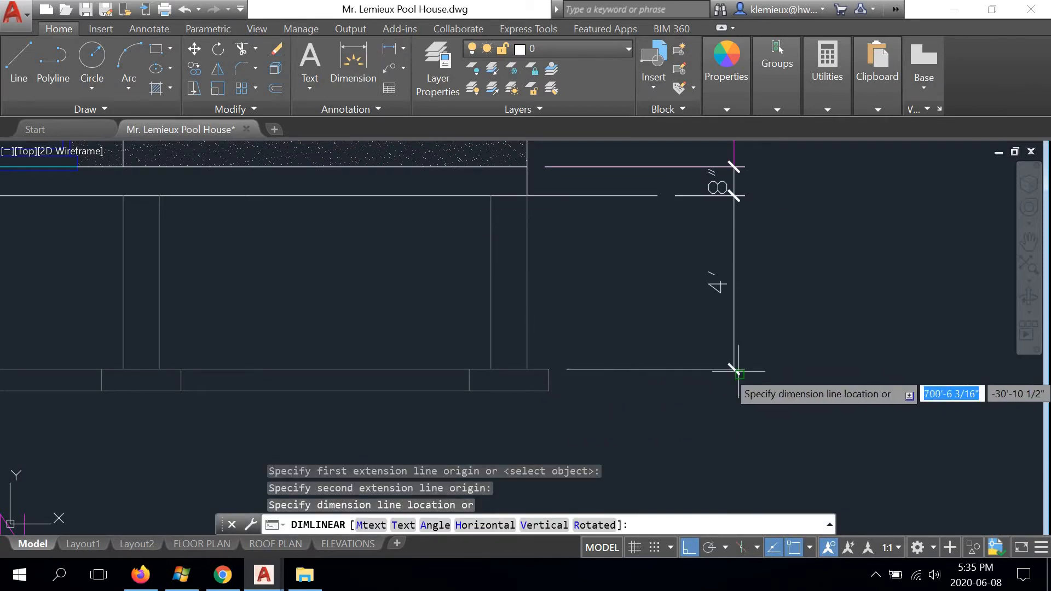
{"action": "scroll", "coordinate": [734, 368], "scroll_direction": "up", "scroll_amount": 4}
{"action": "left_click", "coordinate": [720, 366]}
{"action": "scroll", "coordinate": [733, 367], "scroll_direction": "down", "scroll_amount": 4}
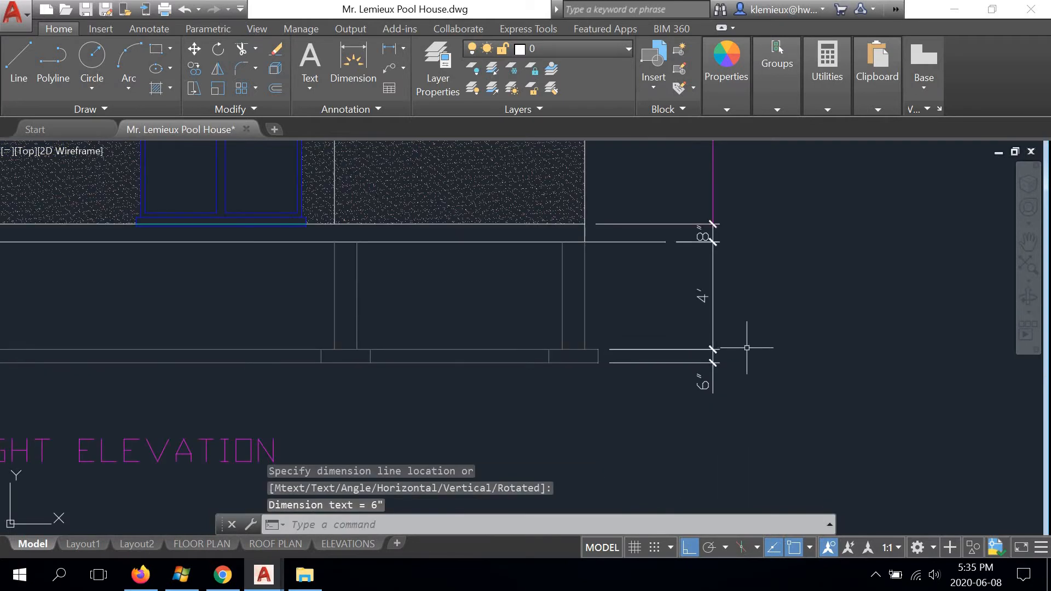
Step: Assign the three dimensions below the wall-height dimension to the TEXT layer
{"action": "scroll", "coordinate": [709, 317], "scroll_direction": "up", "scroll_amount": 2}
{"action": "left_click", "coordinate": [690, 310]}
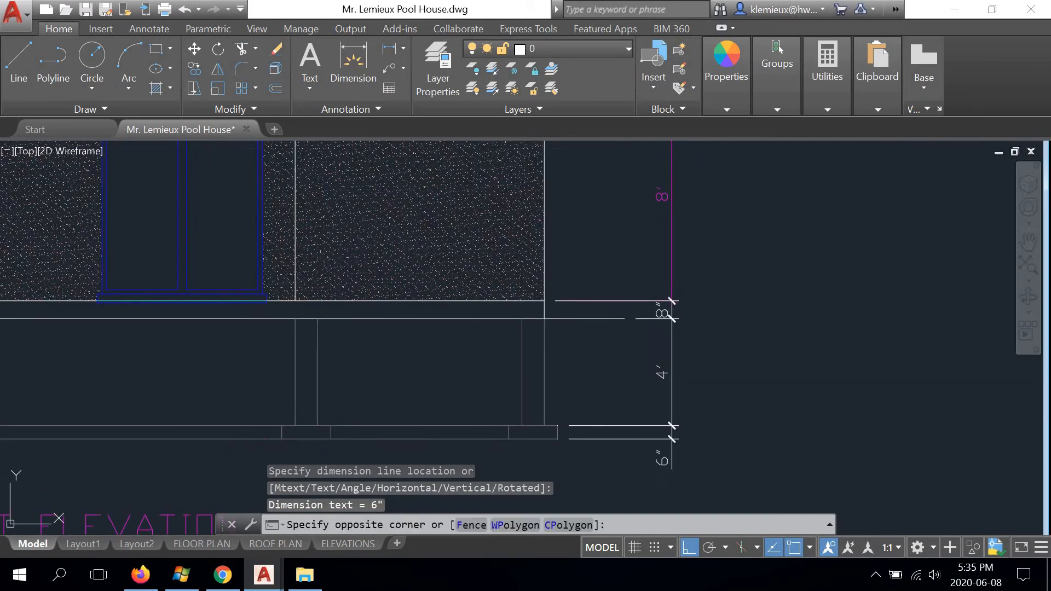
{"action": "left_click", "coordinate": [646, 472]}
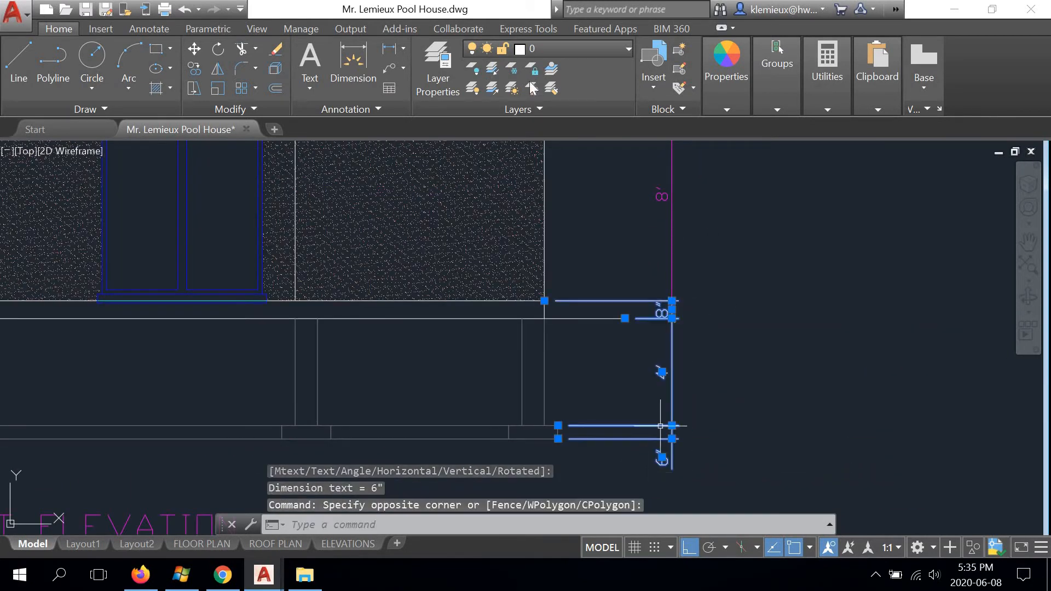
{"action": "left_click", "coordinate": [569, 47]}
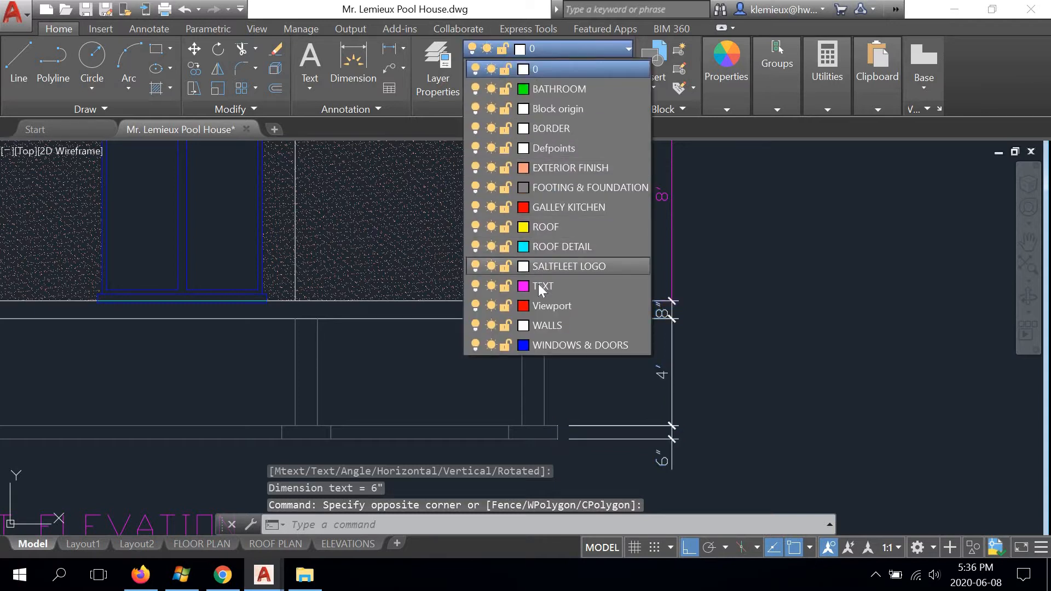
{"action": "left_click", "coordinate": [536, 284]}
{"action": "key", "text": "Escape"}
{"action": "key", "text": "Return"}
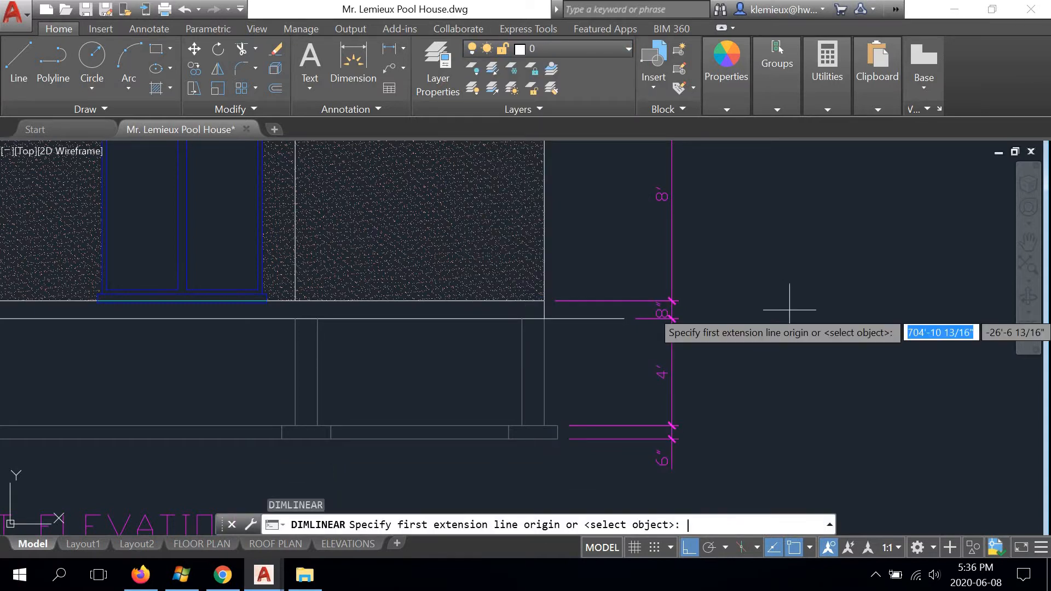
{"action": "key", "text": "Return"}
Step: Examine the dimension chain beside the right elevation and the neighbouring rear elevation
{"action": "scroll", "coordinate": [794, 282], "scroll_direction": "down", "scroll_amount": 5}
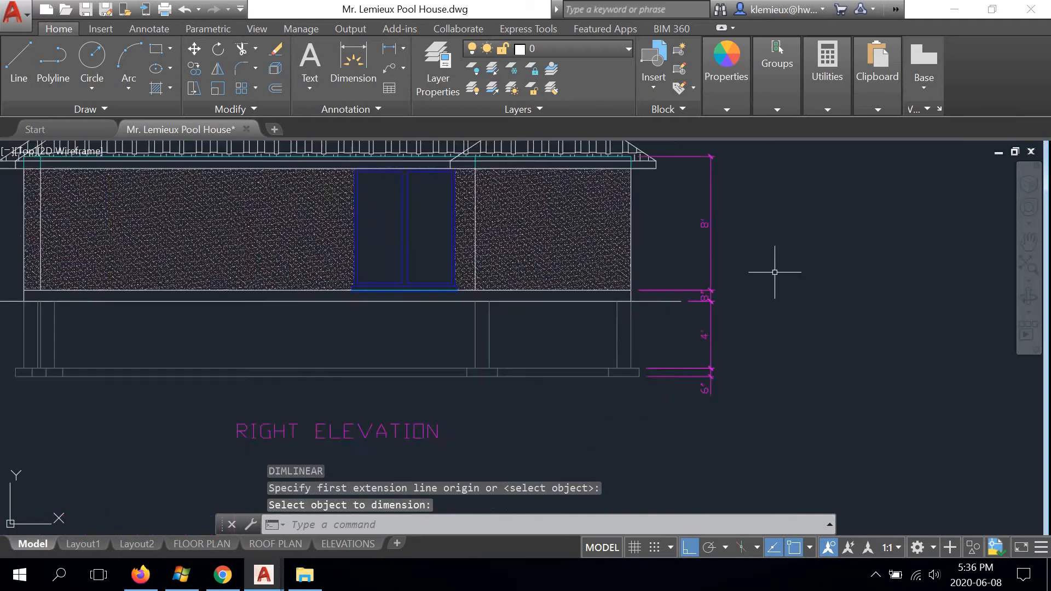
{"action": "scroll", "coordinate": [761, 280], "scroll_direction": "up", "scroll_amount": 5}
{"action": "middle_click_drag", "start_coordinate": [756, 284], "coordinate": [699, 307]}
{"action": "scroll", "coordinate": [705, 300], "scroll_direction": "down", "scroll_amount": 3}
{"action": "scroll", "coordinate": [706, 293], "scroll_direction": "down", "scroll_amount": 2}
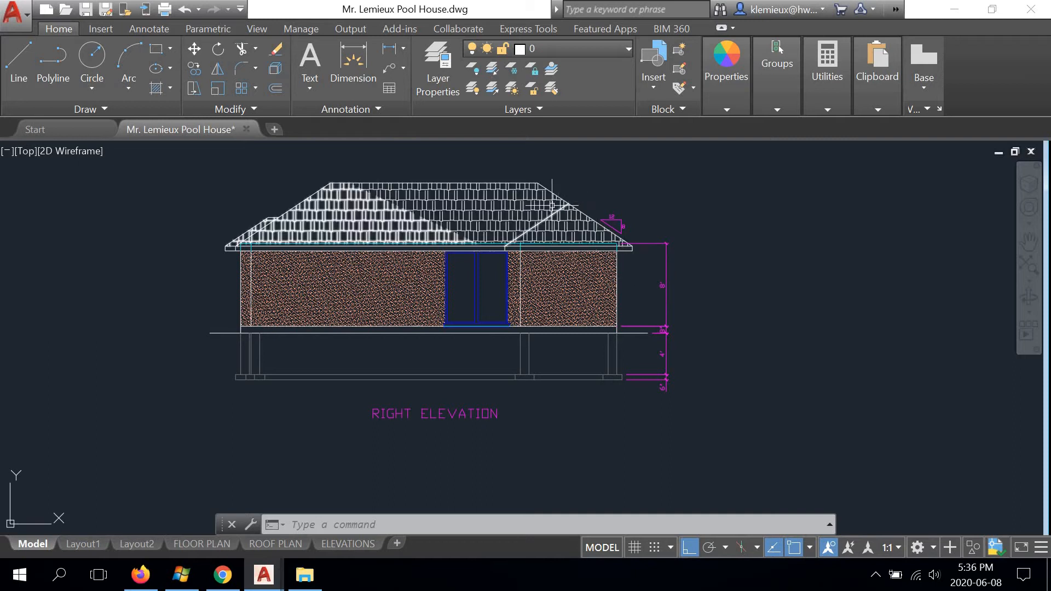
{"action": "middle_click_drag", "start_coordinate": [558, 210], "coordinate": [696, 267]}
{"action": "scroll", "coordinate": [725, 267], "scroll_direction": "down", "scroll_amount": 2}
{"action": "middle_click_drag", "start_coordinate": [407, 270], "coordinate": [570, 295]}
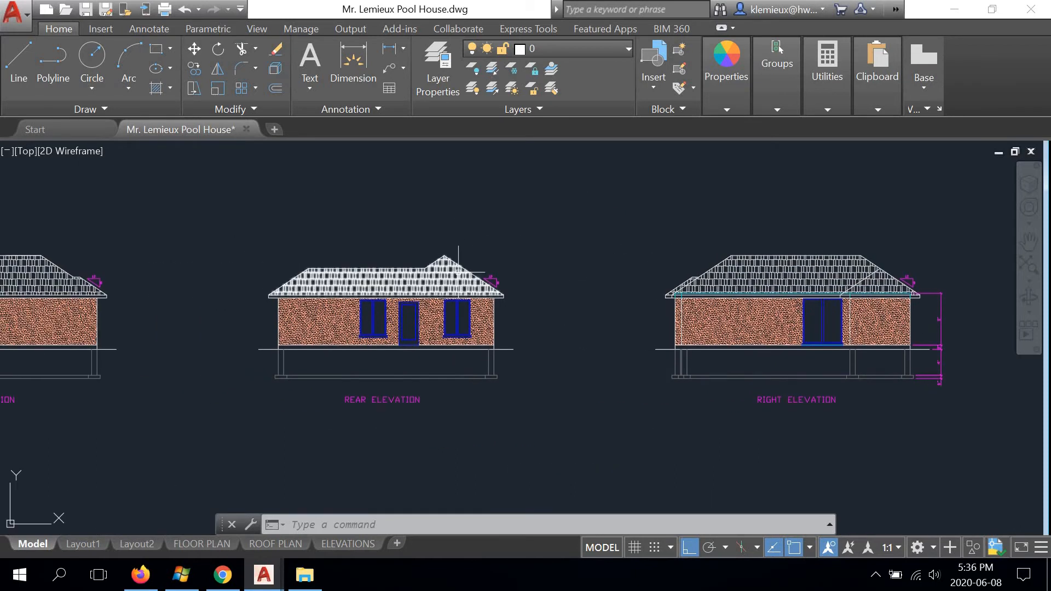
{"action": "scroll", "coordinate": [584, 304], "scroll_direction": "up", "scroll_amount": 4}
{"action": "scroll", "coordinate": [569, 296], "scroll_direction": "down", "scroll_amount": 4}
{"action": "mouse_move", "coordinate": [434, 269]}
{"action": "middle_mouse_down"}
{"action": "mouse_move", "coordinate": [915, 265]}
{"action": "mouse_move", "coordinate": [148, 200]}
{"action": "middle_mouse_up"}
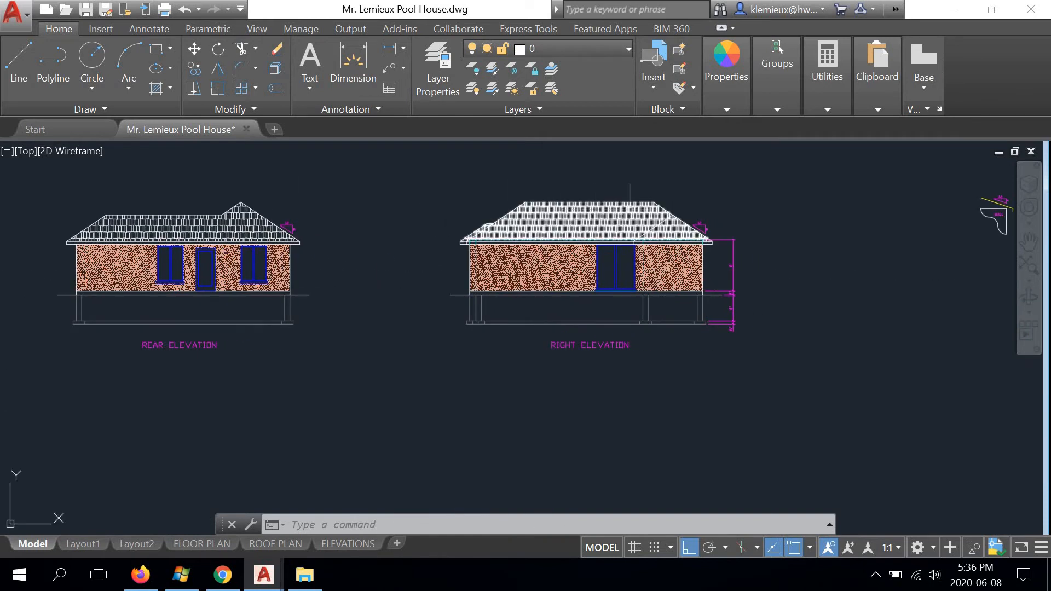
{"action": "scroll", "coordinate": [628, 210], "scroll_direction": "up", "scroll_amount": 2}
{"action": "scroll", "coordinate": [558, 202], "scroll_direction": "up", "scroll_amount": 2}
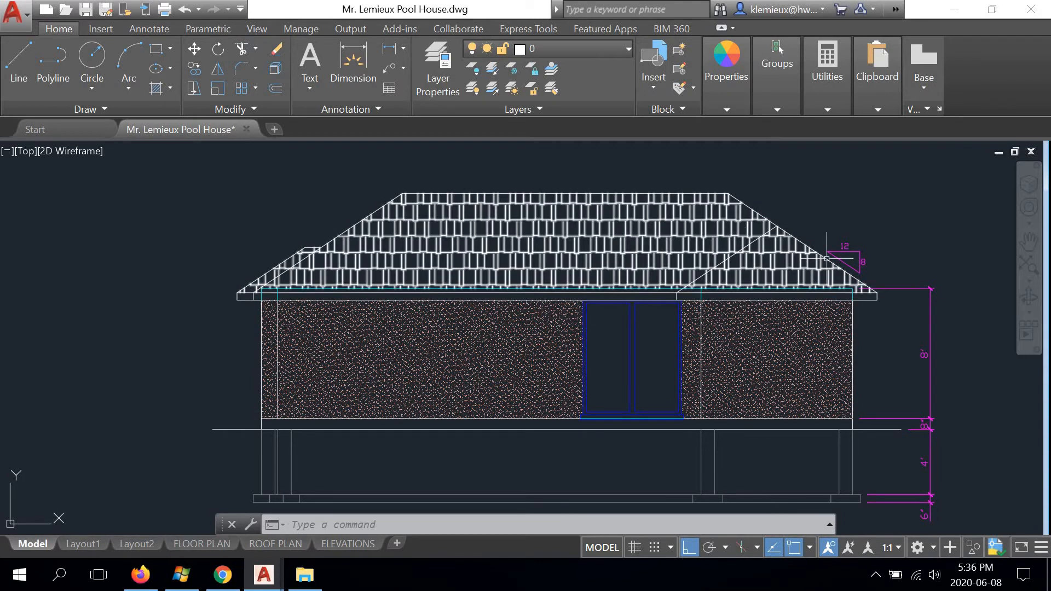
Step: Mirror the right elevation's 12/8 roof slope symbol to the opposite eave about a vertical line through the fascia's midpoint, keeping the original
{"action": "scroll", "coordinate": [861, 271], "scroll_direction": "up", "scroll_amount": 2}
{"action": "left_click", "coordinate": [901, 210]}
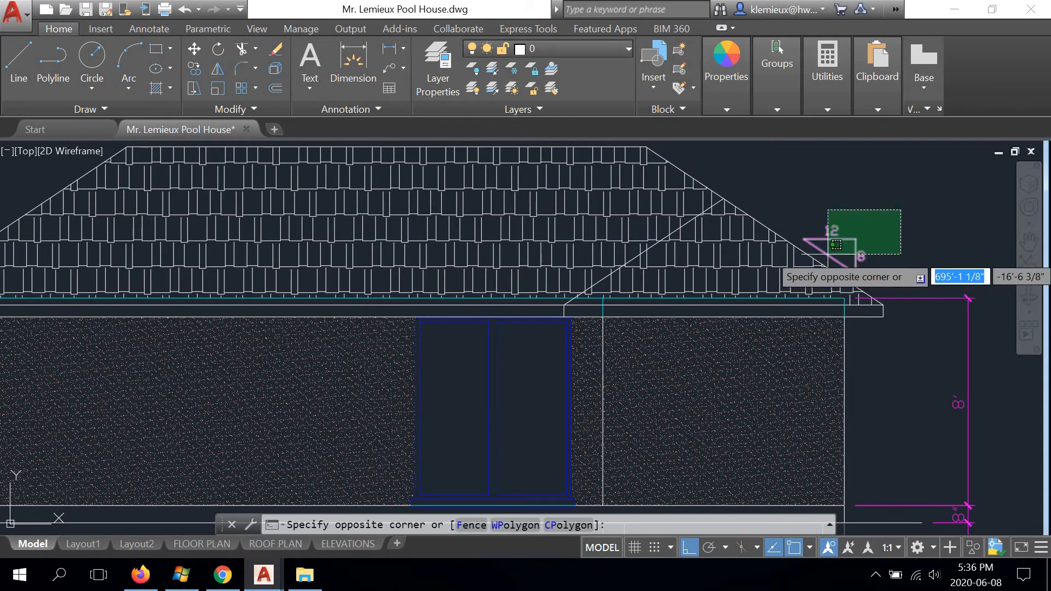
{"action": "left_click", "coordinate": [824, 259]}
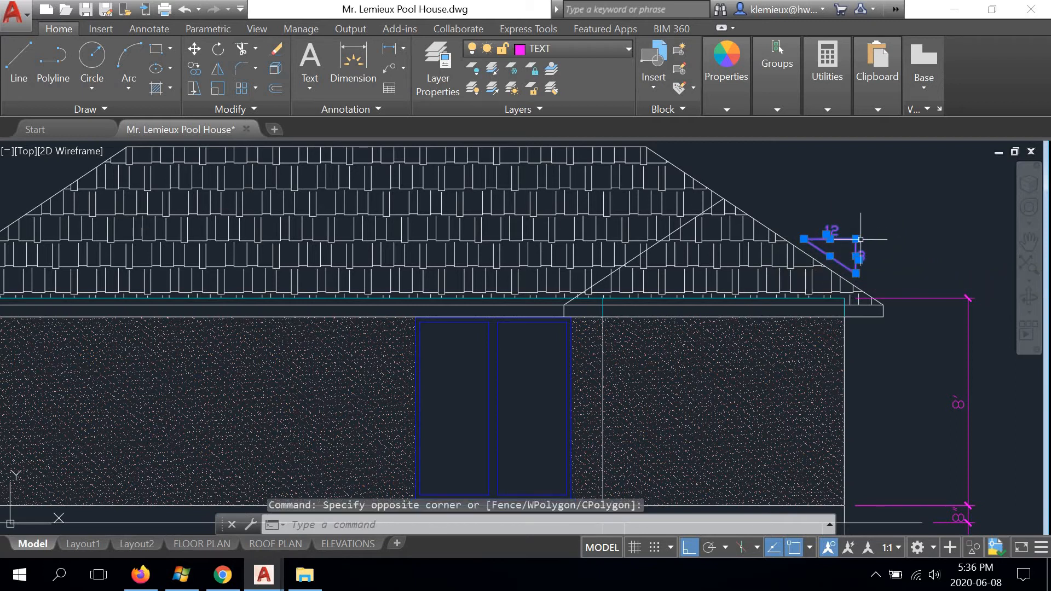
{"action": "scroll", "coordinate": [856, 237], "scroll_direction": "up", "scroll_amount": 5}
{"action": "scroll", "coordinate": [796, 208], "scroll_direction": "down", "scroll_amount": 8}
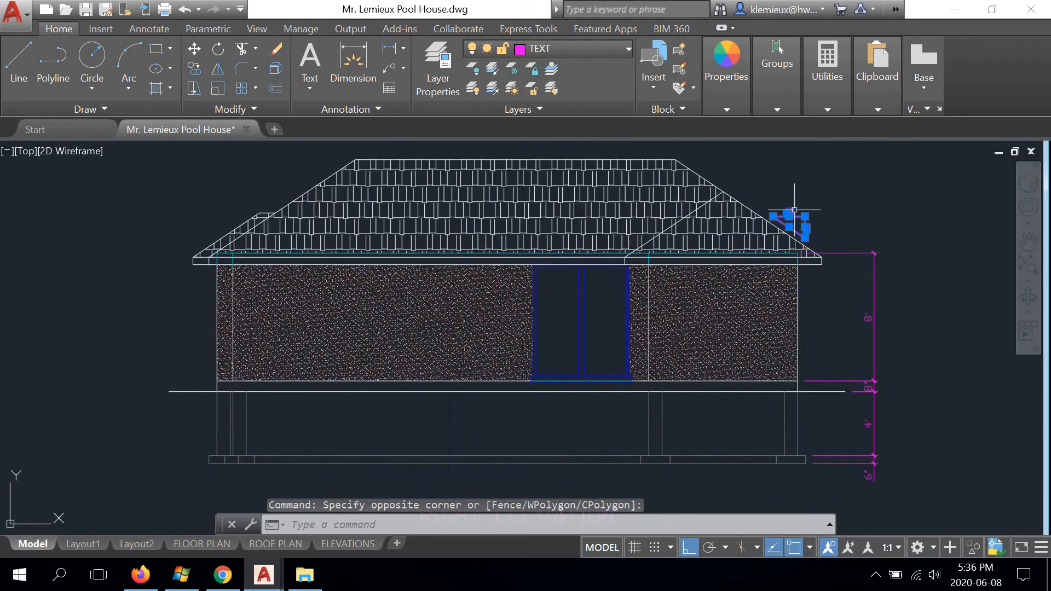
{"action": "middle_click_drag", "start_coordinate": [538, 203], "coordinate": [558, 212]}
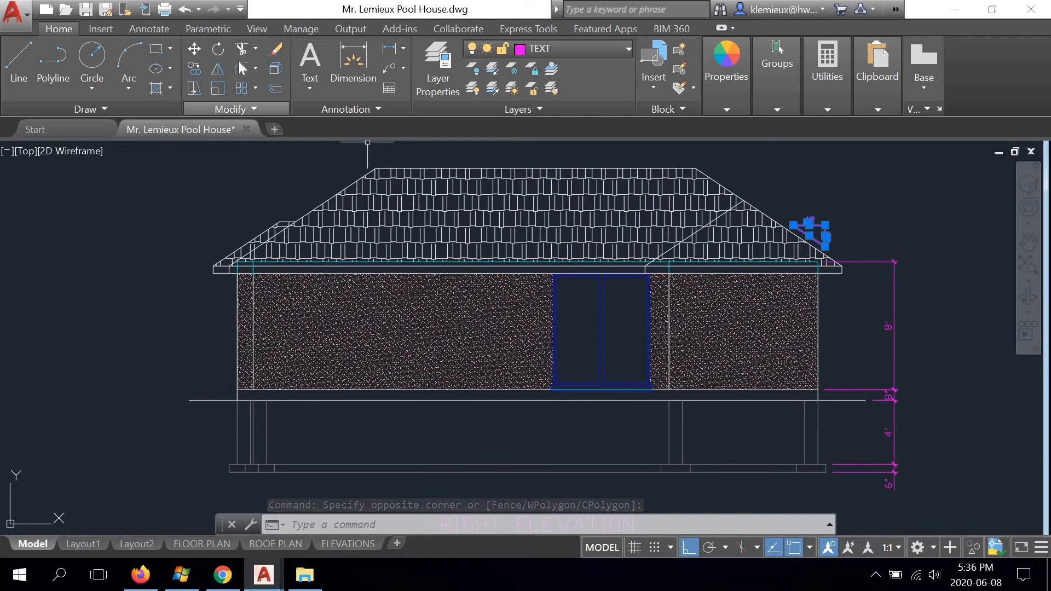
{"action": "left_click", "coordinate": [219, 73]}
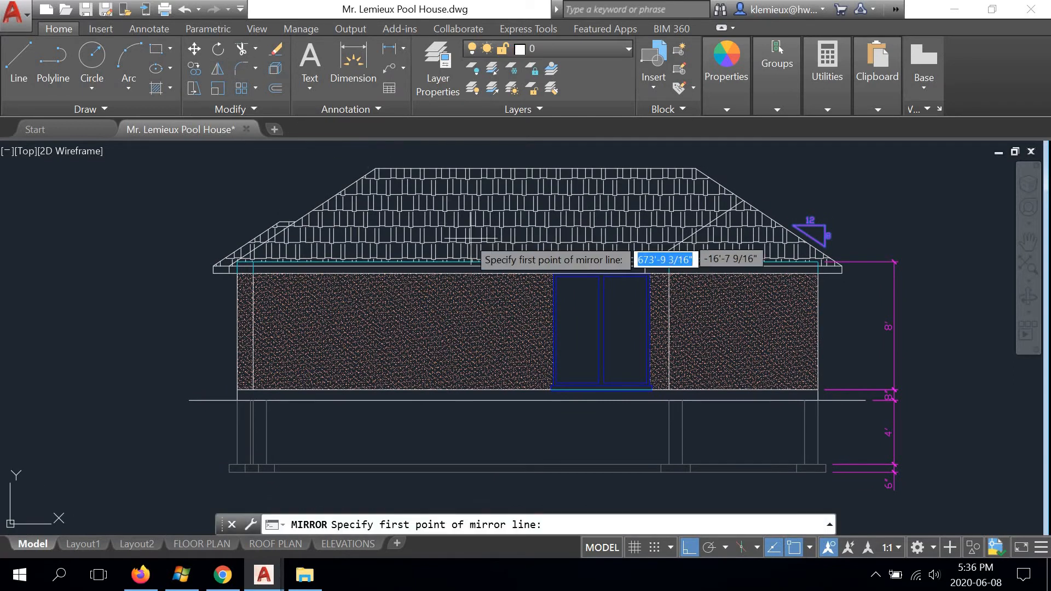
{"action": "scroll", "coordinate": [487, 252], "scroll_direction": "up", "scroll_amount": 4}
{"action": "scroll", "coordinate": [523, 287], "scroll_direction": "down", "scroll_amount": 3}
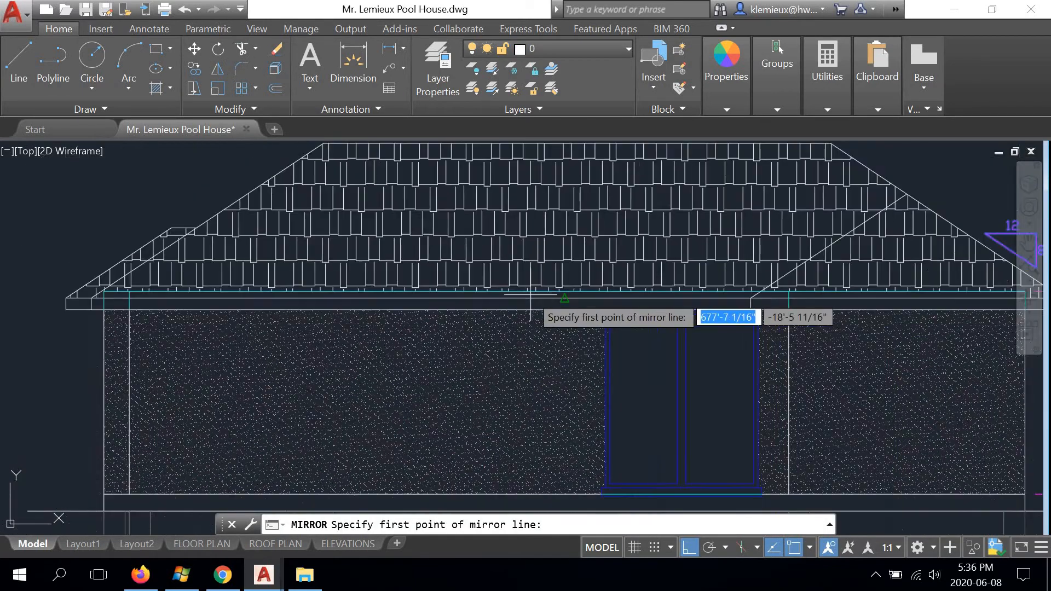
{"action": "left_click", "coordinate": [564, 299]}
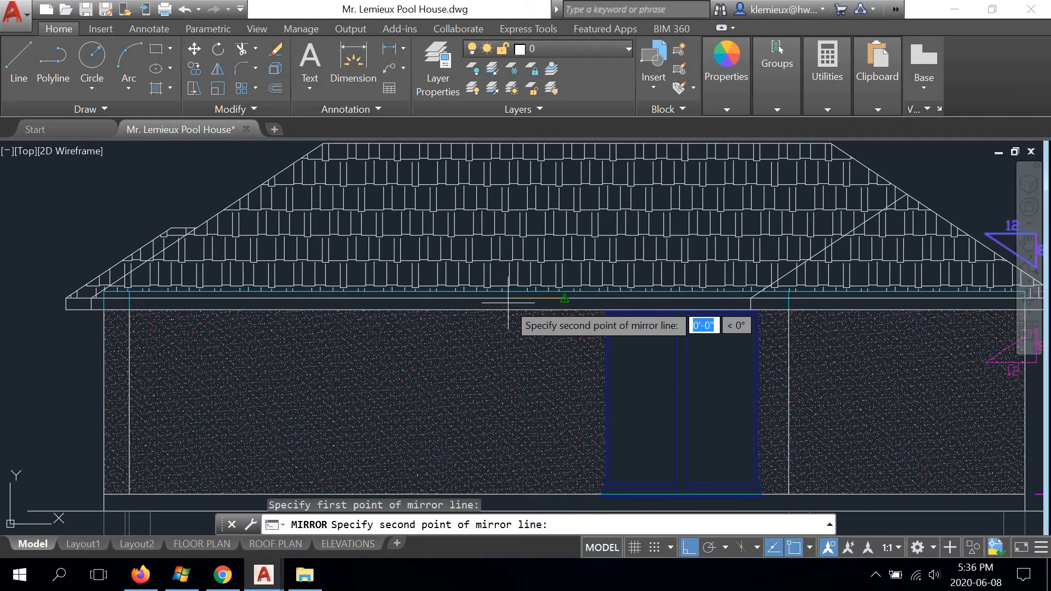
{"action": "scroll", "coordinate": [508, 306], "scroll_direction": "down", "scroll_amount": 4}
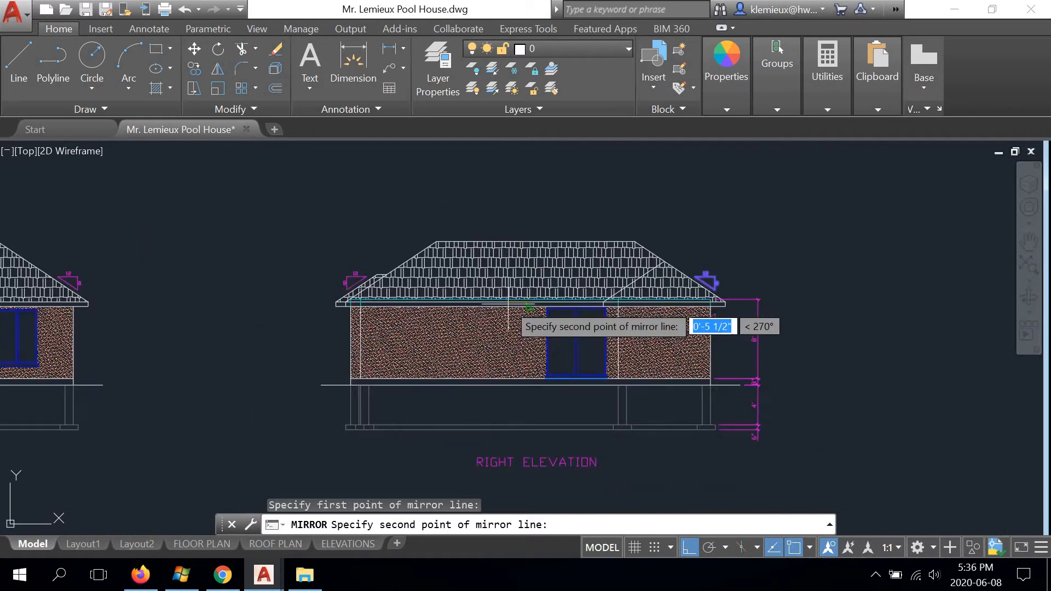
{"action": "left_click", "coordinate": [448, 458]}
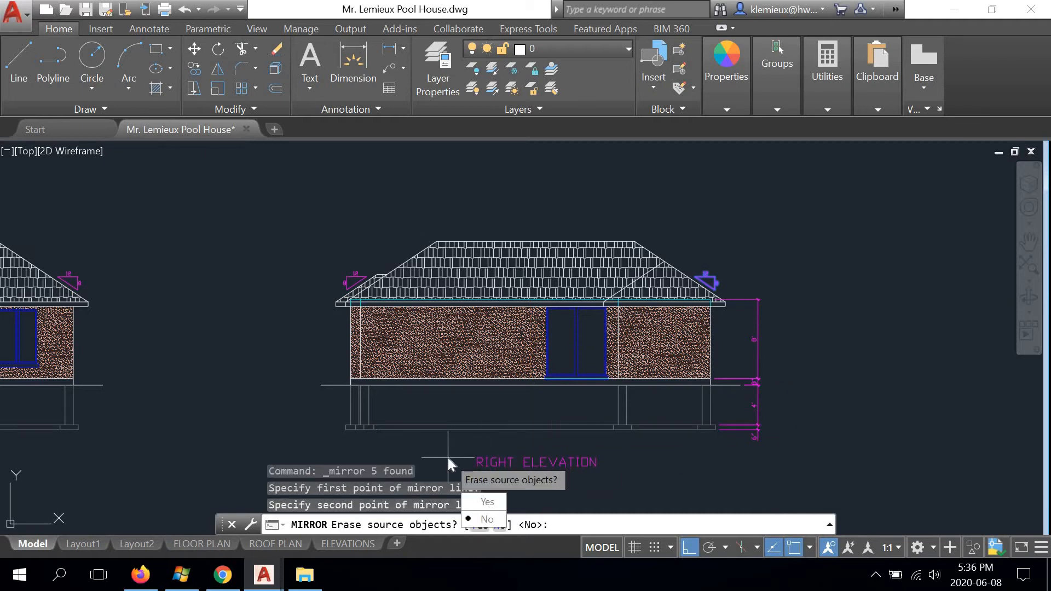
{"action": "type", "text": "N"}
{"action": "key", "text": "Return"}
{"action": "scroll", "coordinate": [428, 297], "scroll_direction": "up", "scroll_amount": 2}
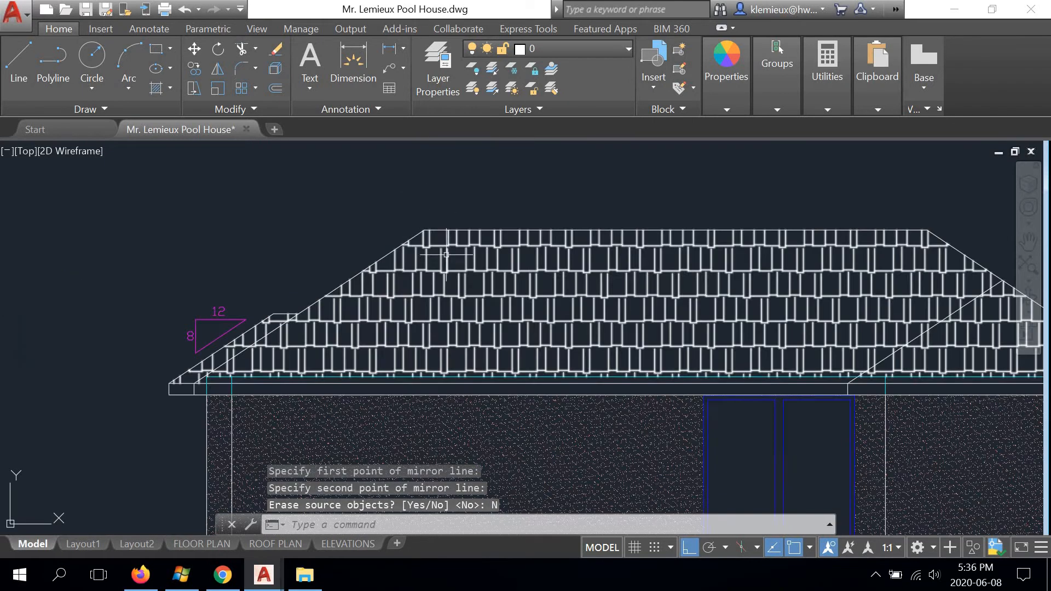
Step: Delete the roof slope triangle and its 12 and 8 labels from the rear elevation
{"action": "scroll", "coordinate": [383, 273], "scroll_direction": "down", "scroll_amount": 5}
{"action": "middle_click_drag", "start_coordinate": [317, 265], "coordinate": [469, 235]}
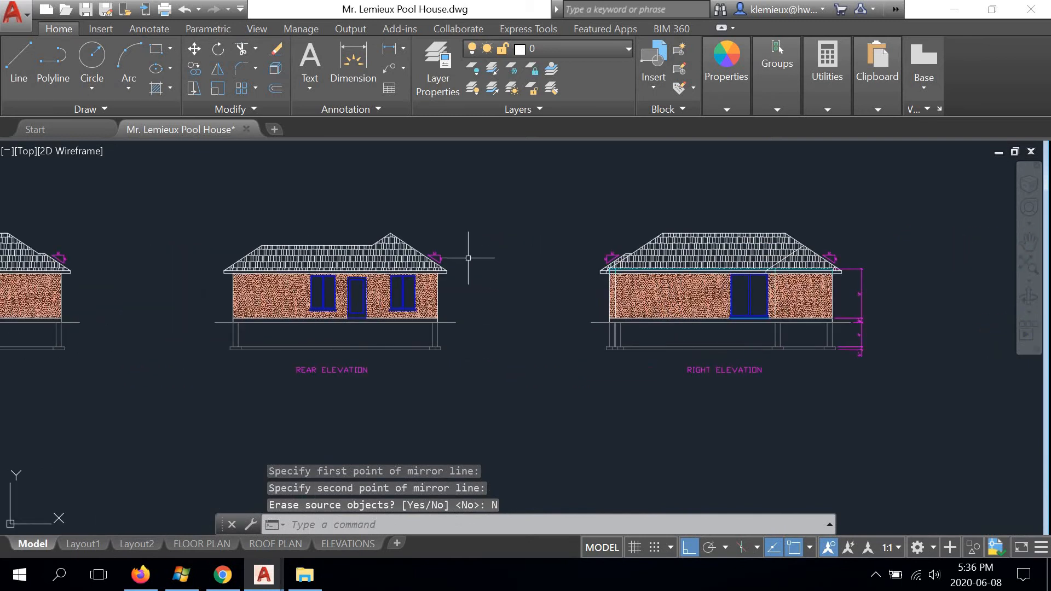
{"action": "scroll", "coordinate": [457, 228], "scroll_direction": "up", "scroll_amount": 5}
{"action": "left_click", "coordinate": [457, 225]}
{"action": "scroll", "coordinate": [403, 273], "scroll_direction": "up", "scroll_amount": 3}
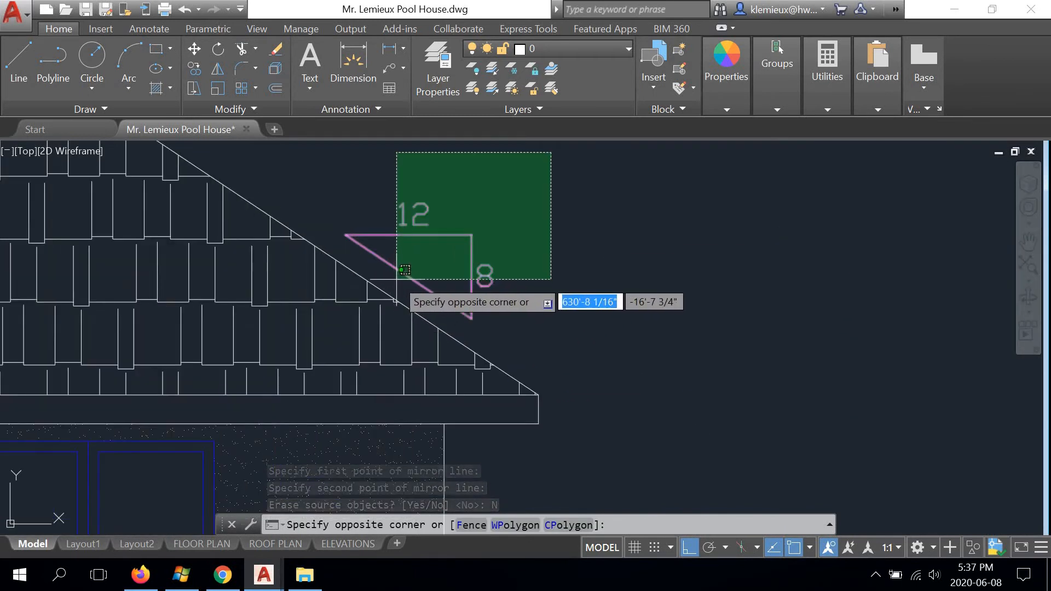
{"action": "left_click", "coordinate": [403, 273]}
{"action": "key", "text": "Delete"}
{"action": "scroll", "coordinate": [551, 268], "scroll_direction": "down", "scroll_amount": 6}
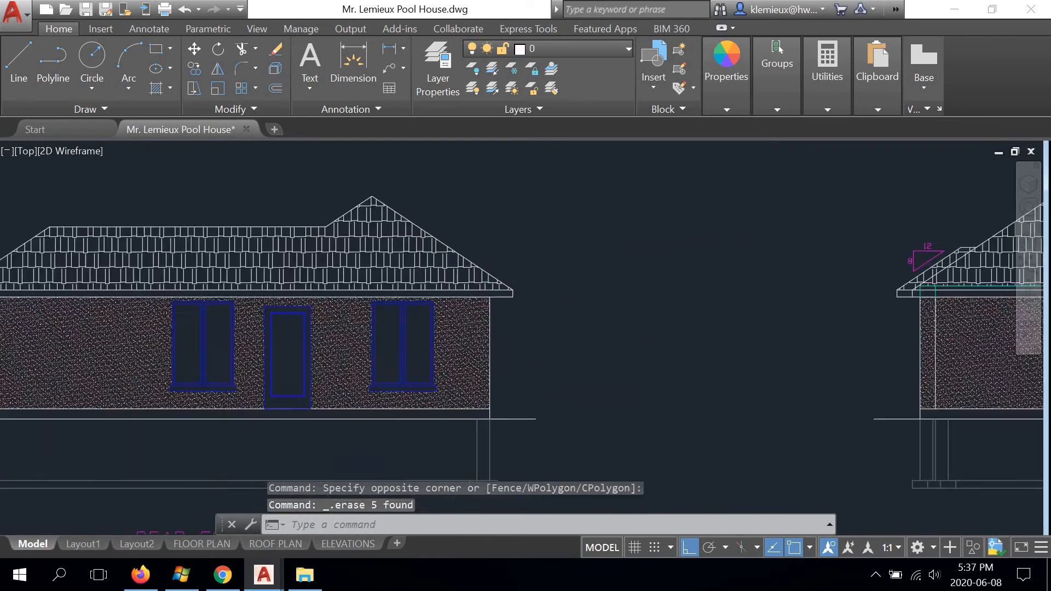
Step: Delete the roof slope triangle and its 12 and 8 labels from the left elevation
{"action": "scroll", "coordinate": [509, 316], "scroll_direction": "up", "scroll_amount": 6}
{"action": "scroll", "coordinate": [509, 317], "scroll_direction": "up", "scroll_amount": 2}
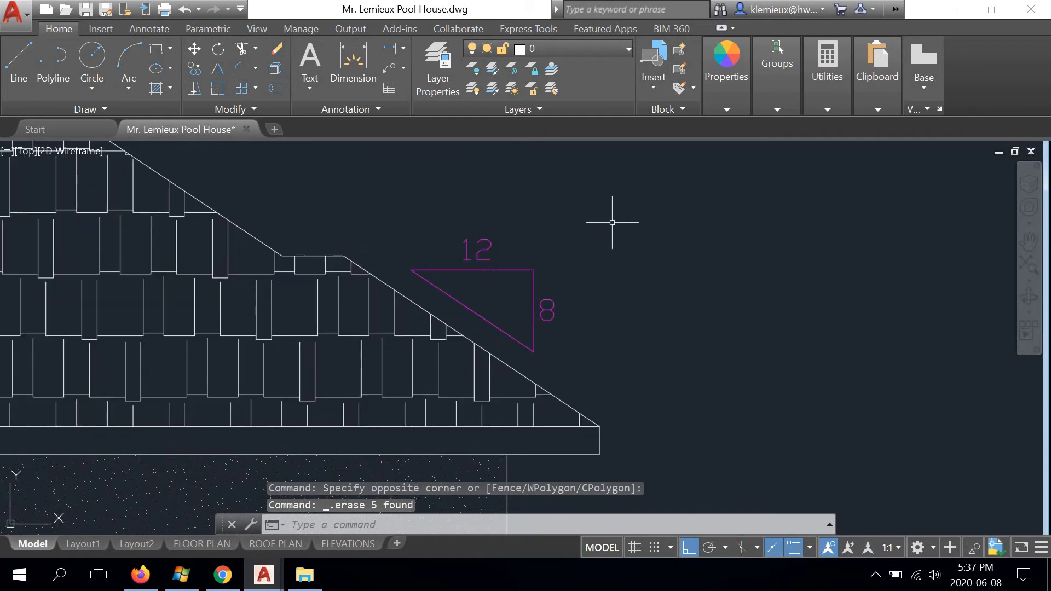
{"action": "left_click", "coordinate": [614, 220]}
{"action": "left_click", "coordinate": [469, 312]}
{"action": "key", "text": "Delete"}
{"action": "scroll", "coordinate": [622, 295], "scroll_direction": "down", "scroll_amount": 7}
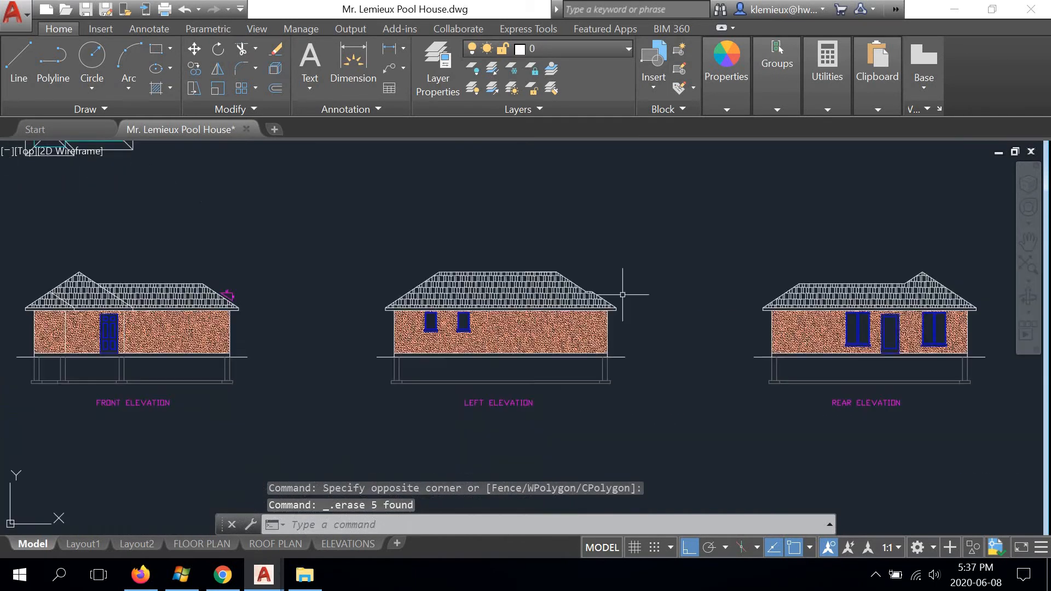
Step: Delete the roof slope triangle and its 12 and 8 labels from the front elevation
{"action": "scroll", "coordinate": [227, 281], "scroll_direction": "up", "scroll_amount": 7}
{"action": "left_click", "coordinate": [425, 182]}
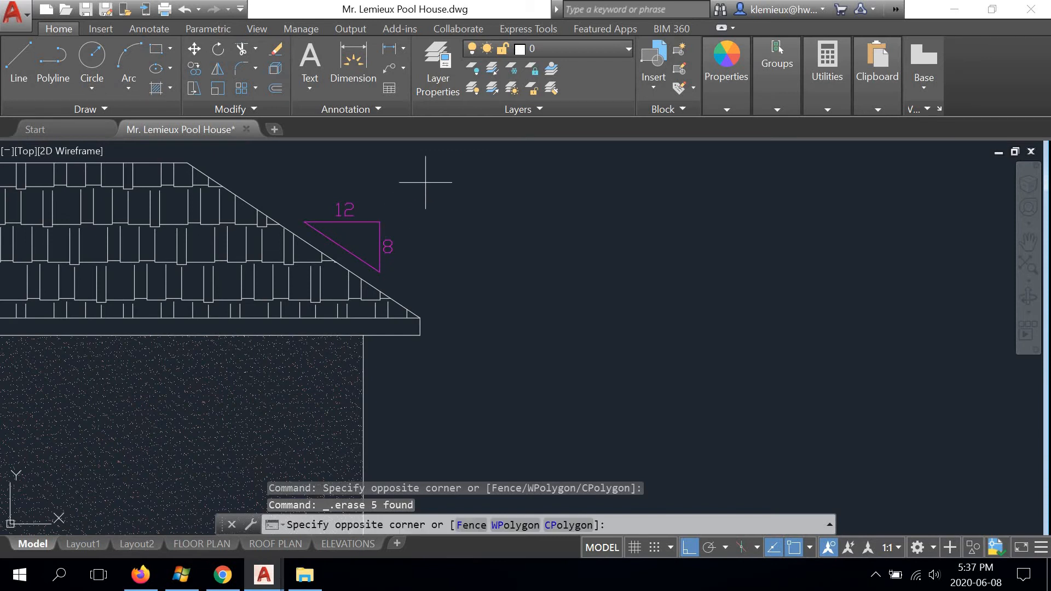
{"action": "left_click", "coordinate": [353, 244]}
{"action": "key", "text": "Delete"}
{"action": "scroll", "coordinate": [630, 281], "scroll_direction": "down", "scroll_amount": 6}
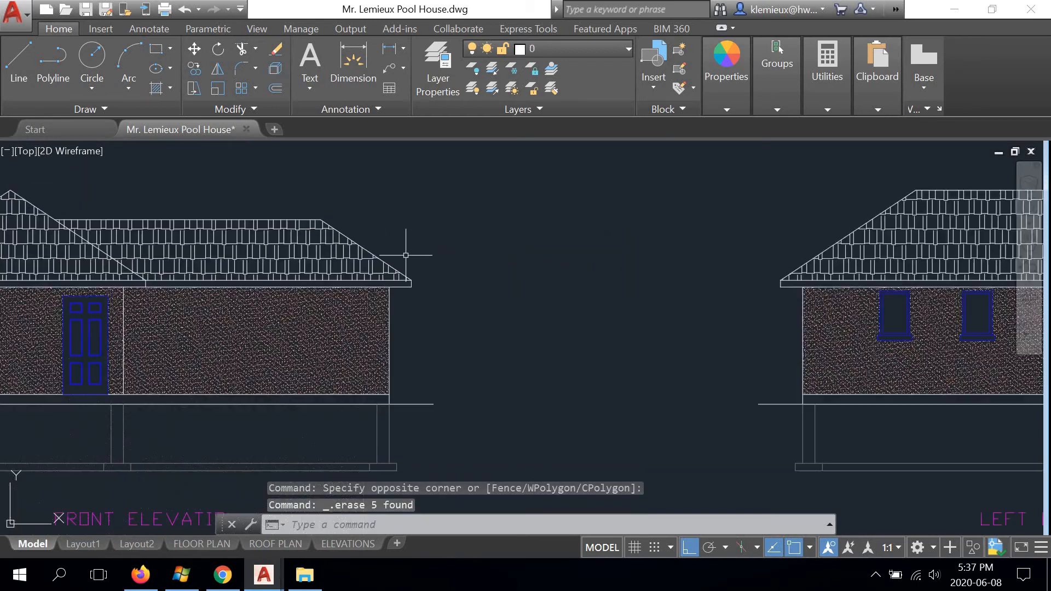
Step: Review the right elevation's dimensions and slope symbols on the ELEVATIONS layout sheet, and save the drawing
{"action": "scroll", "coordinate": [805, 274], "scroll_direction": "up", "scroll_amount": 8}
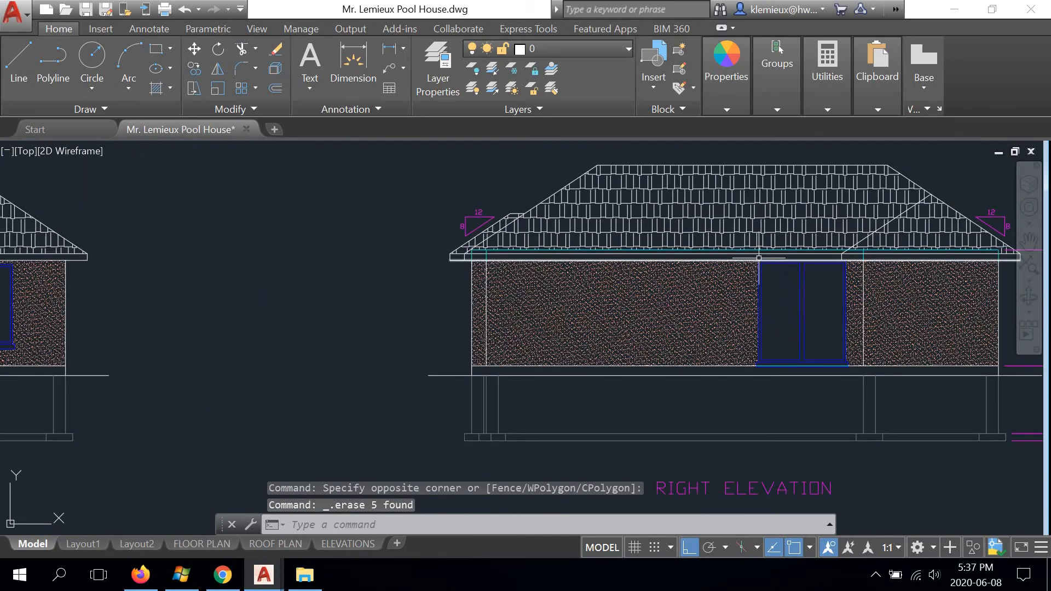
{"action": "middle_click_drag", "start_coordinate": [667, 276], "coordinate": [579, 277]}
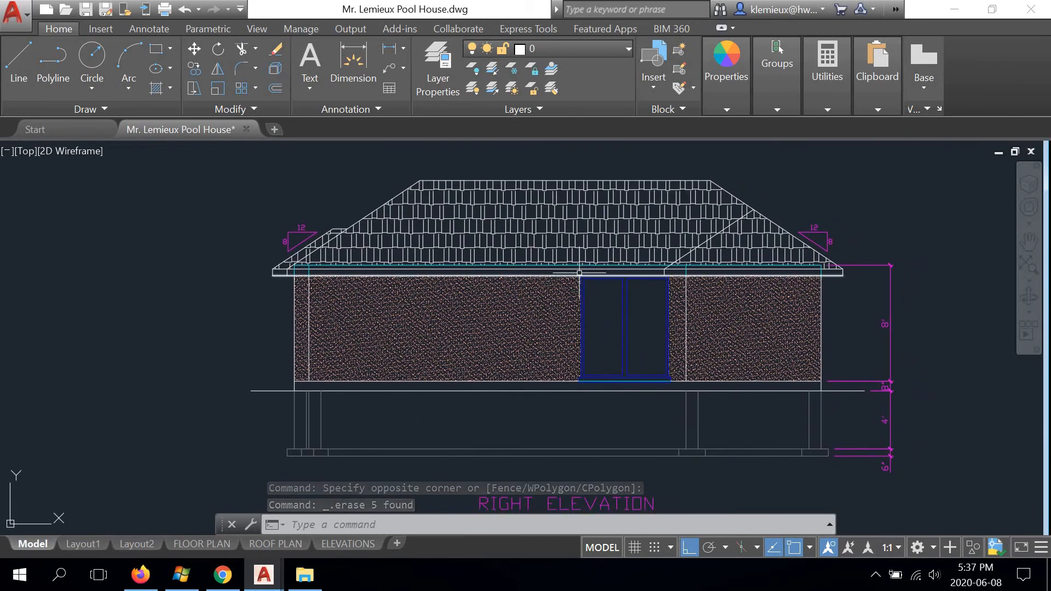
{"action": "scroll", "coordinate": [579, 274], "scroll_direction": "down", "scroll_amount": 4}
{"action": "left_click", "coordinate": [333, 542]}
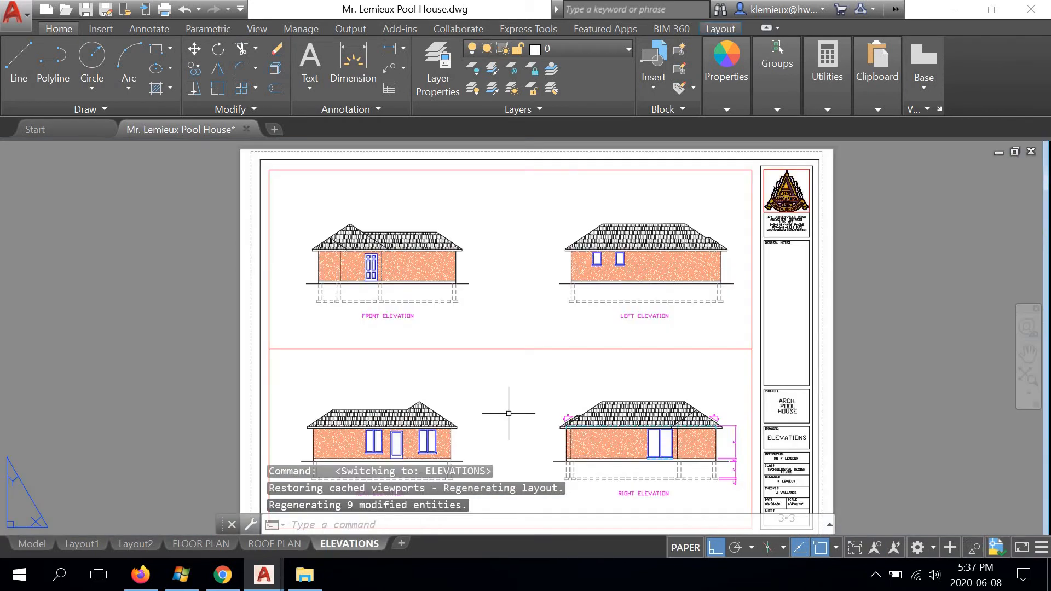
{"action": "scroll", "coordinate": [529, 401], "scroll_direction": "down", "scroll_amount": 2}
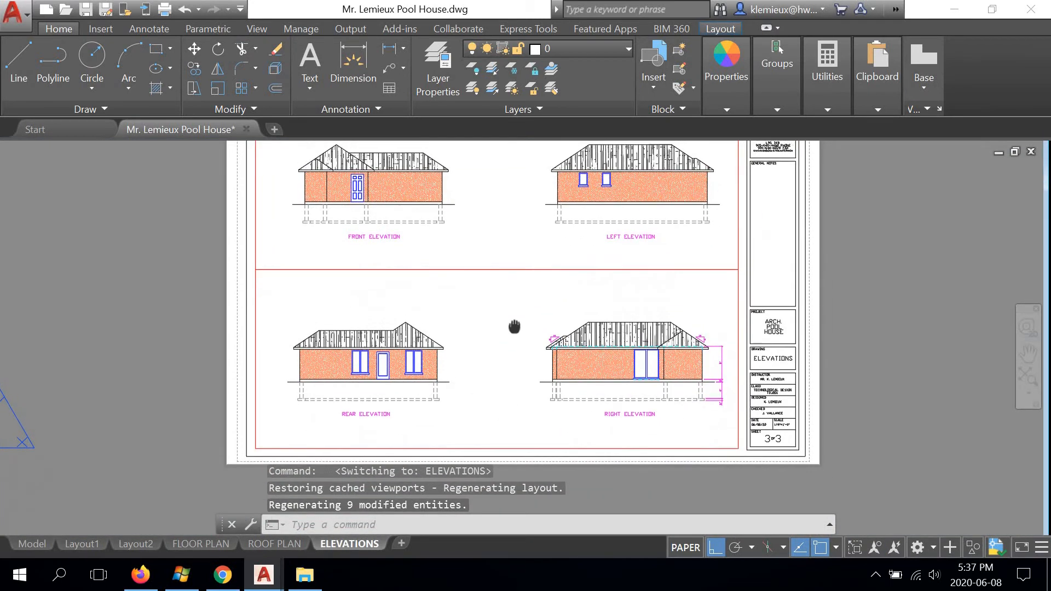
{"action": "scroll", "coordinate": [544, 356], "scroll_direction": "up", "scroll_amount": 2}
{"action": "scroll", "coordinate": [682, 418], "scroll_direction": "up", "scroll_amount": 8}
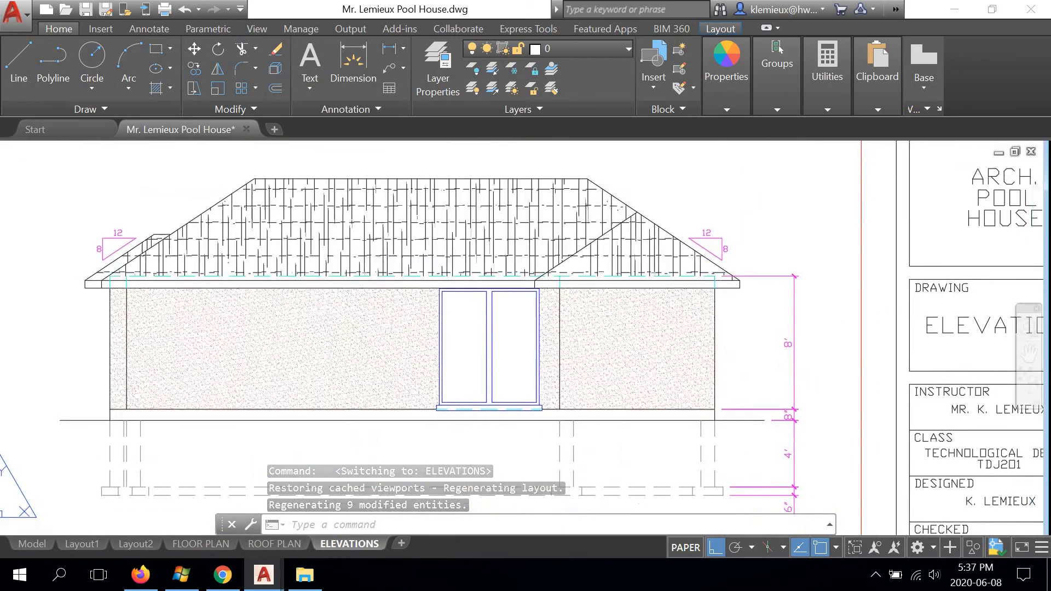
{"action": "scroll", "coordinate": [736, 352], "scroll_direction": "down", "scroll_amount": 2}
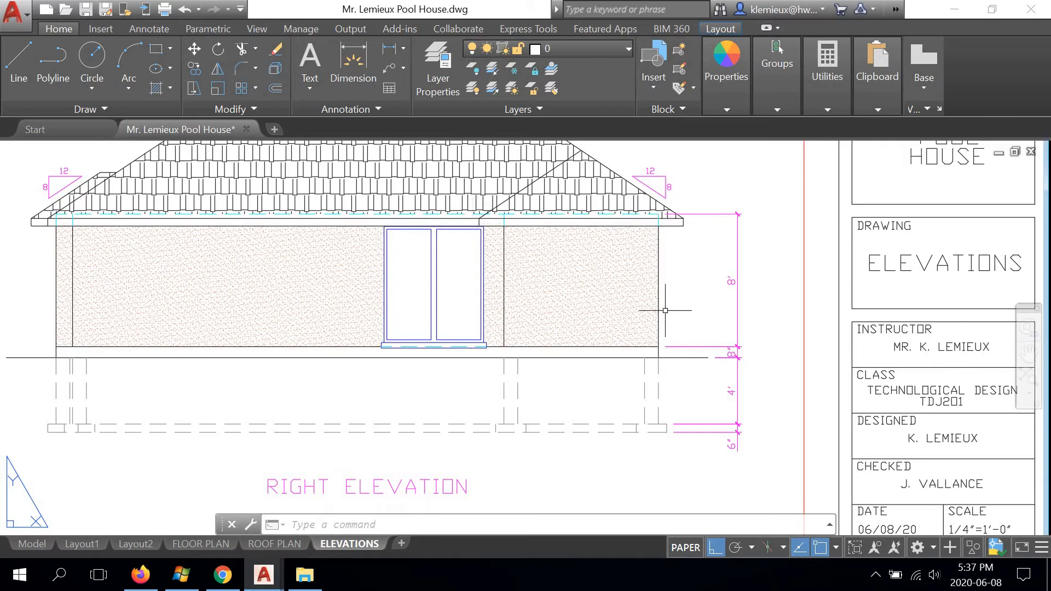
{"action": "scroll", "coordinate": [702, 374], "scroll_direction": "down", "scroll_amount": 2}
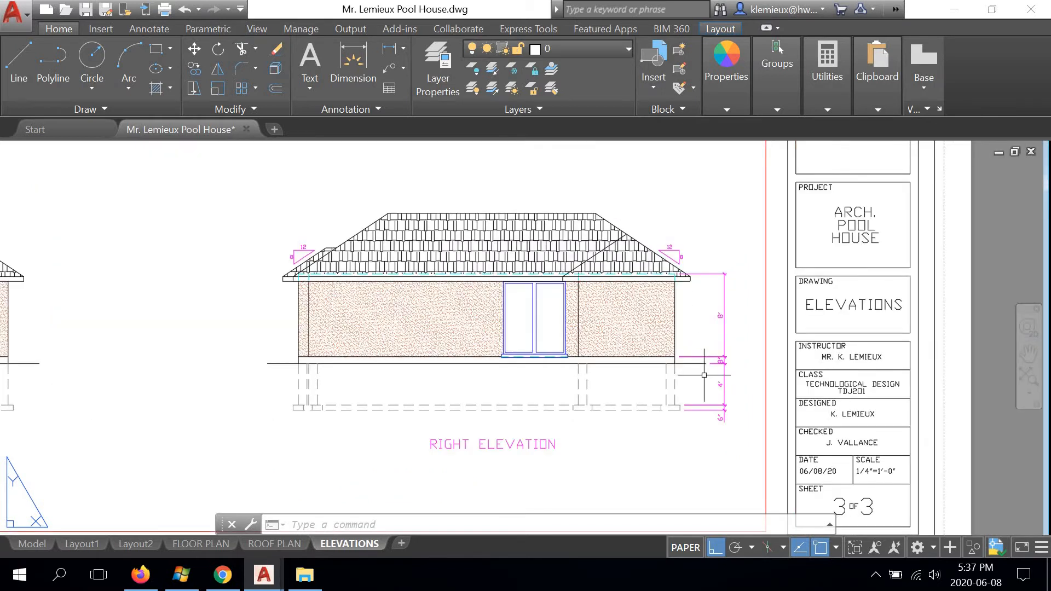
{"action": "scroll", "coordinate": [704, 375], "scroll_direction": "down", "scroll_amount": 4}
{"action": "middle_click_drag", "start_coordinate": [509, 307], "coordinate": [566, 382]}
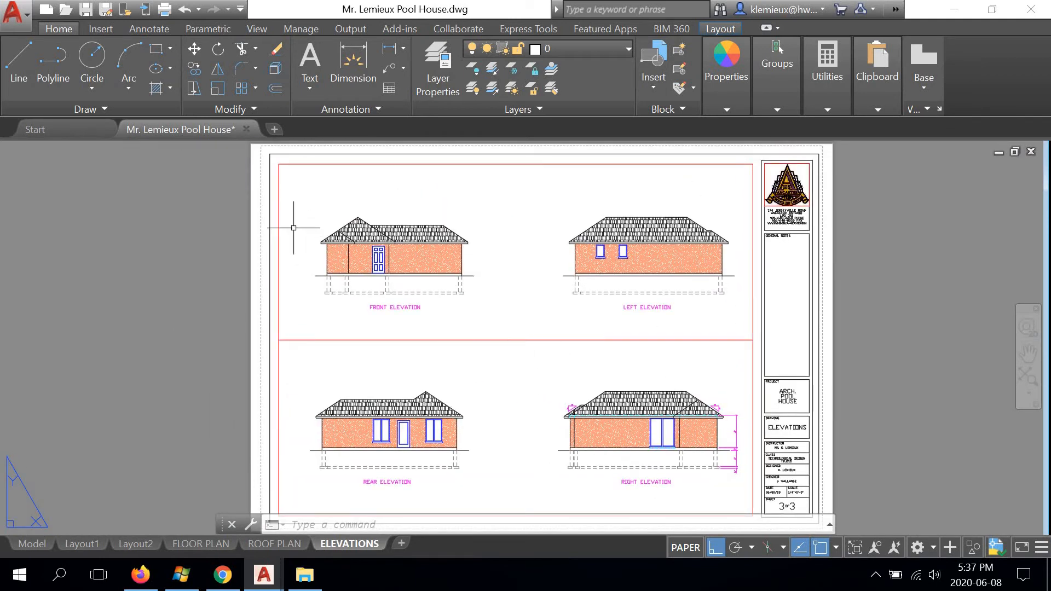
{"action": "left_click", "coordinate": [86, 10]}
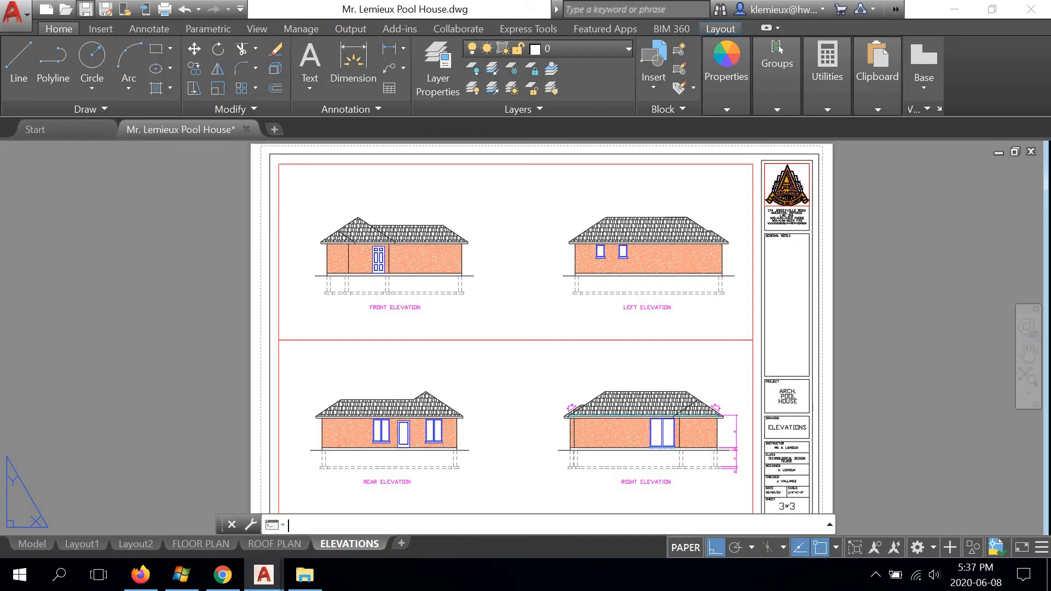
Step: Read through the TDJ2O - Pool House Elevations + Paper Space Layout Rubric 2019 in Chrome, and return to AutoCAD
{"action": "left_click", "coordinate": [223, 574]}
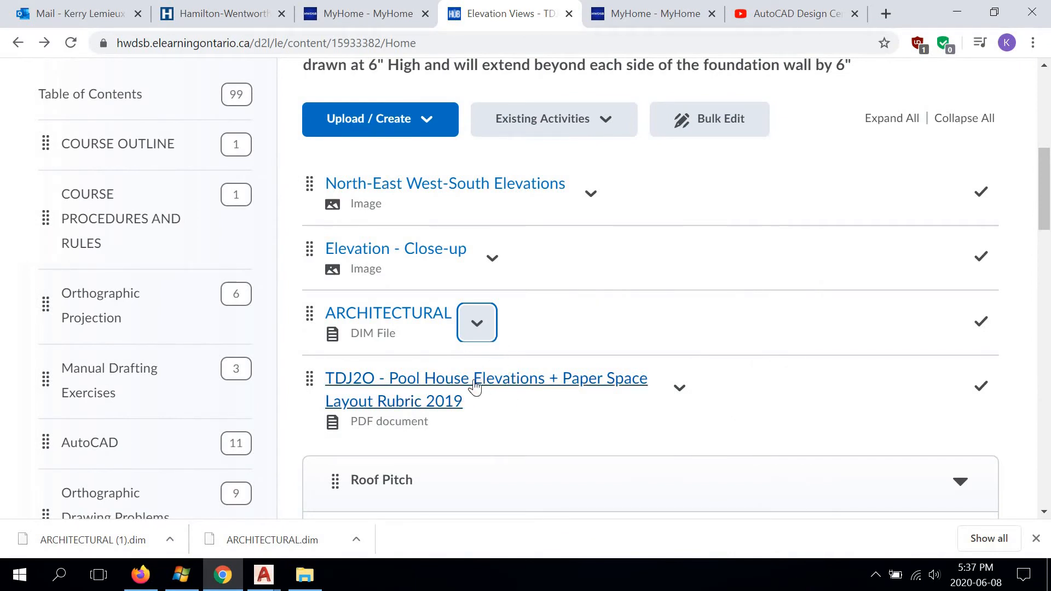
{"action": "left_click", "coordinate": [496, 391]}
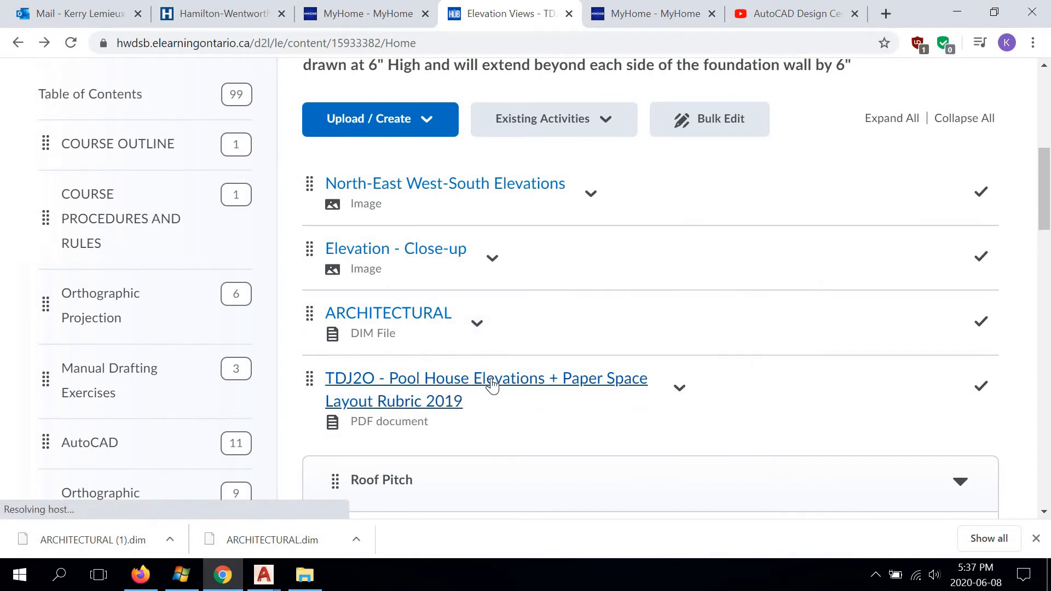
{"action": "scroll", "coordinate": [501, 335], "scroll_direction": "down", "scroll_amount": 4}
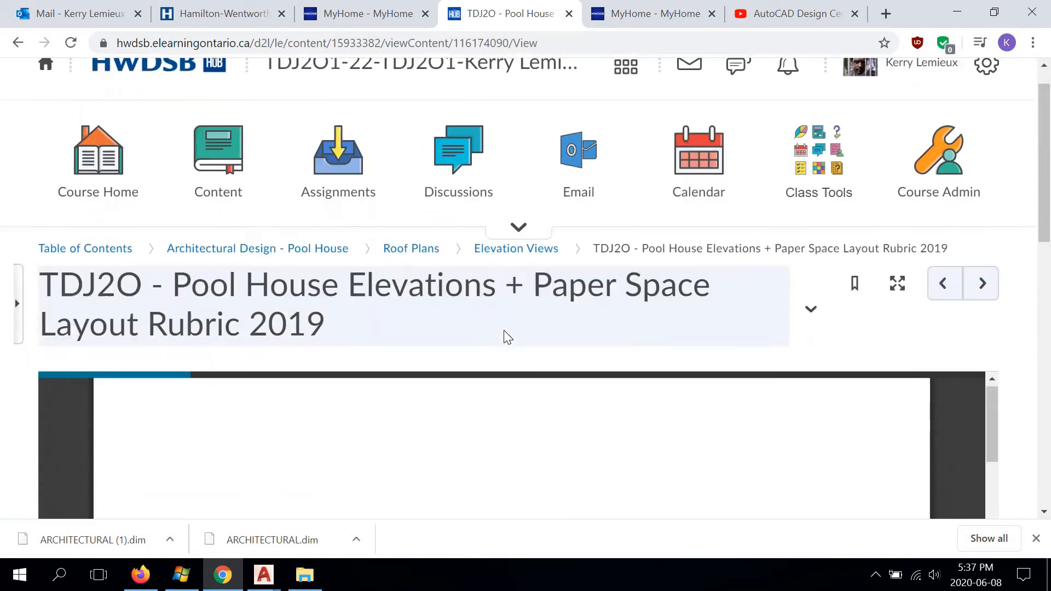
{"action": "scroll", "coordinate": [508, 337], "scroll_direction": "down", "scroll_amount": 3}
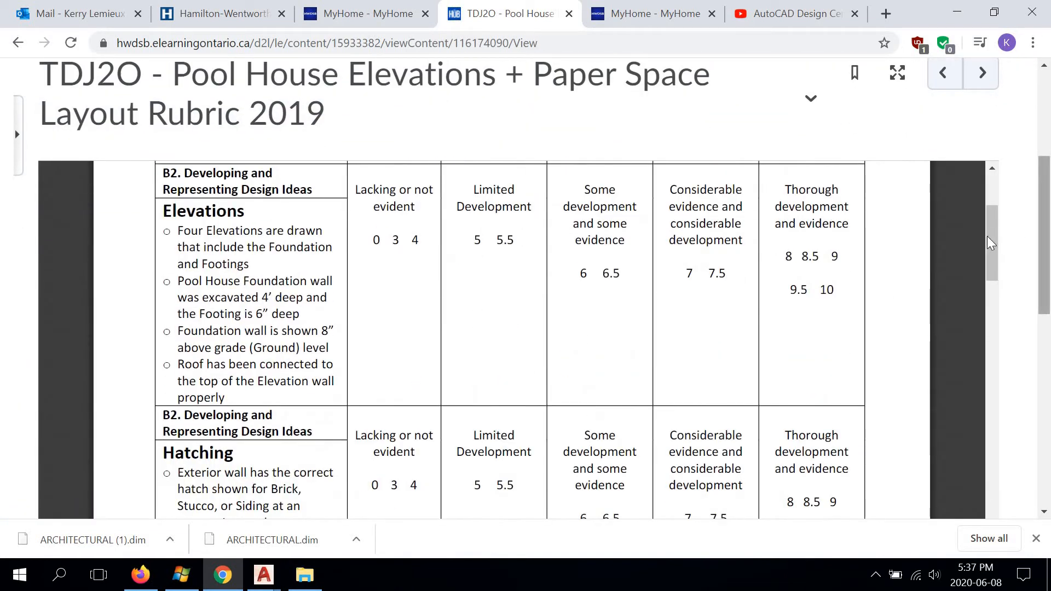
{"action": "scroll", "coordinate": [1010, 238], "scroll_direction": "up", "scroll_amount": 1}
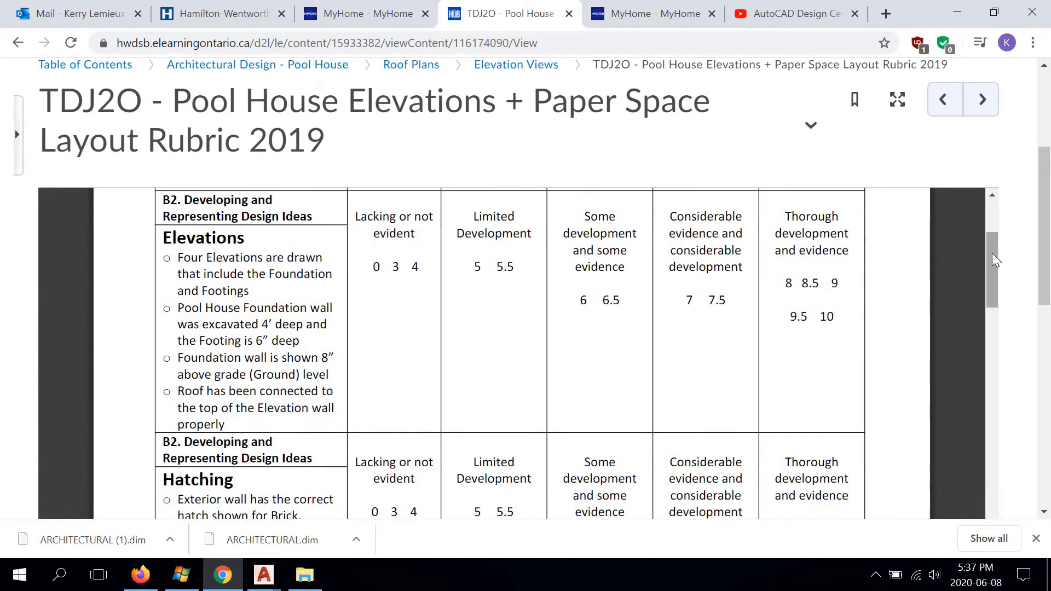
{"action": "left_click_drag", "start_coordinate": [991, 253], "coordinate": [1006, 437]}
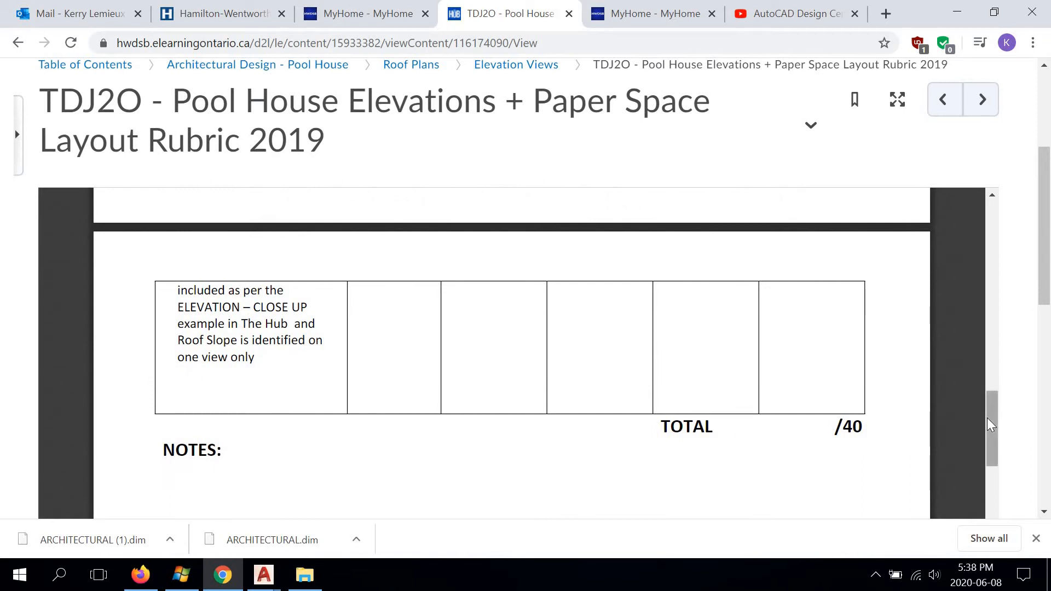
{"action": "left_click_drag", "start_coordinate": [989, 403], "coordinate": [980, 254]}
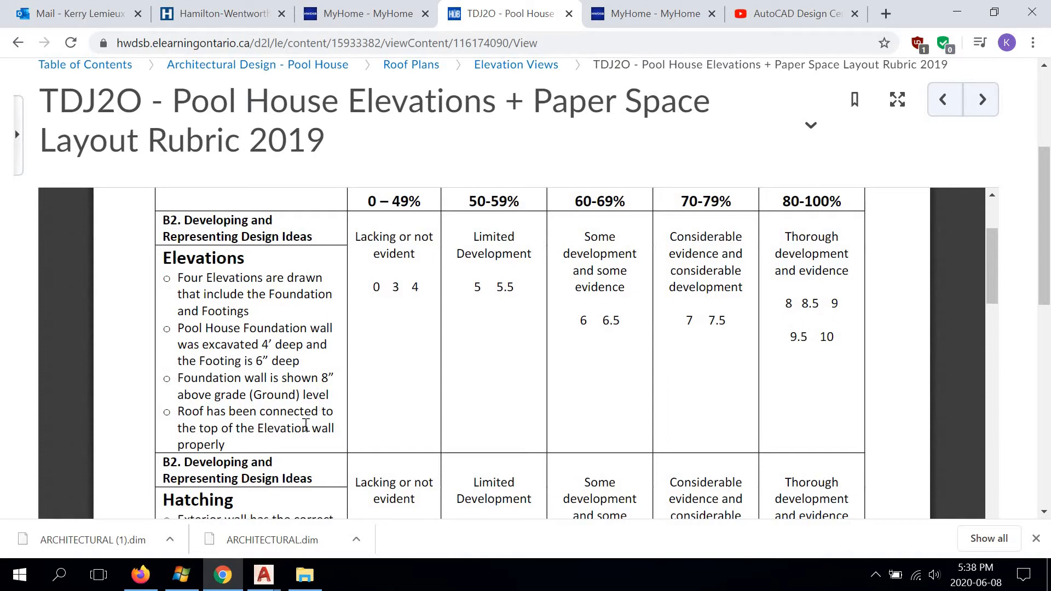
{"action": "scroll", "coordinate": [323, 424], "scroll_direction": "down", "scroll_amount": 1}
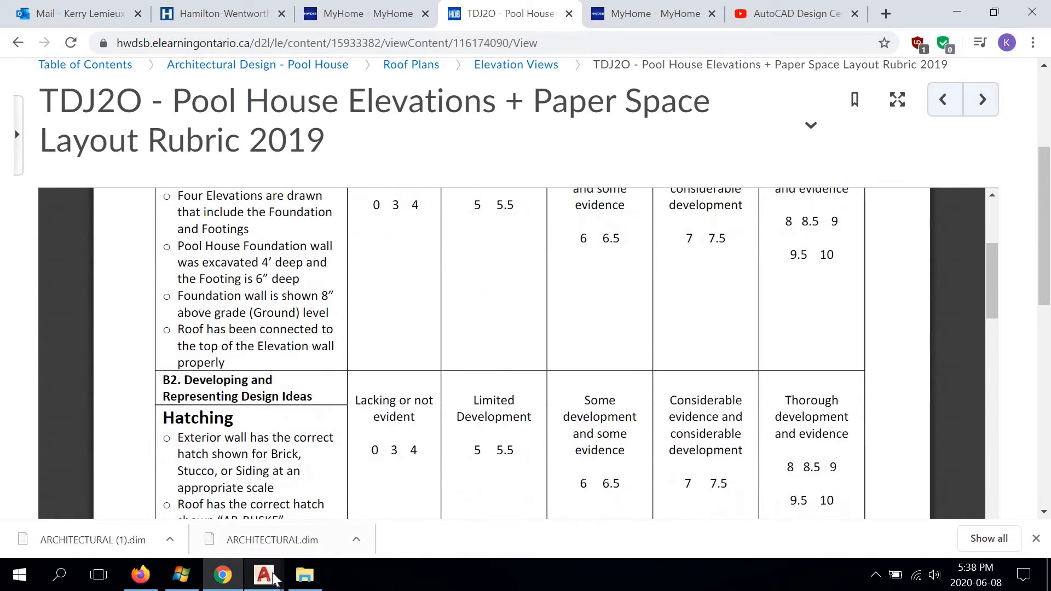
{"action": "mouse_move", "coordinate": [264, 575]}
{"action": "left_click", "coordinate": [299, 528]}
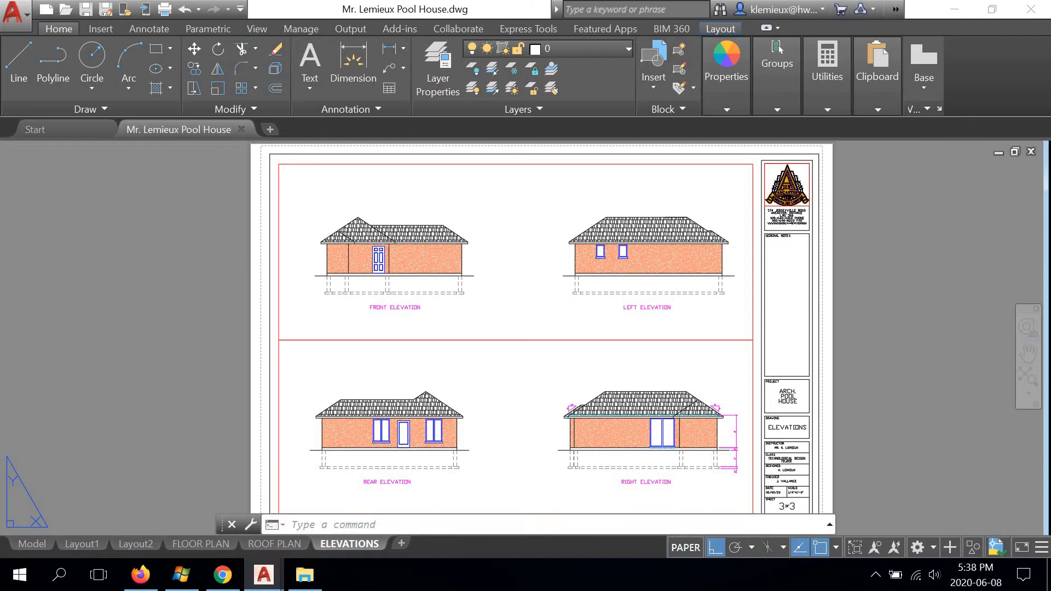
Step: Return to model space and examine the right elevation's dimensions and roof slope symbols
{"action": "left_click", "coordinate": [31, 544]}
{"action": "scroll", "coordinate": [673, 274], "scroll_direction": "up", "scroll_amount": 6}
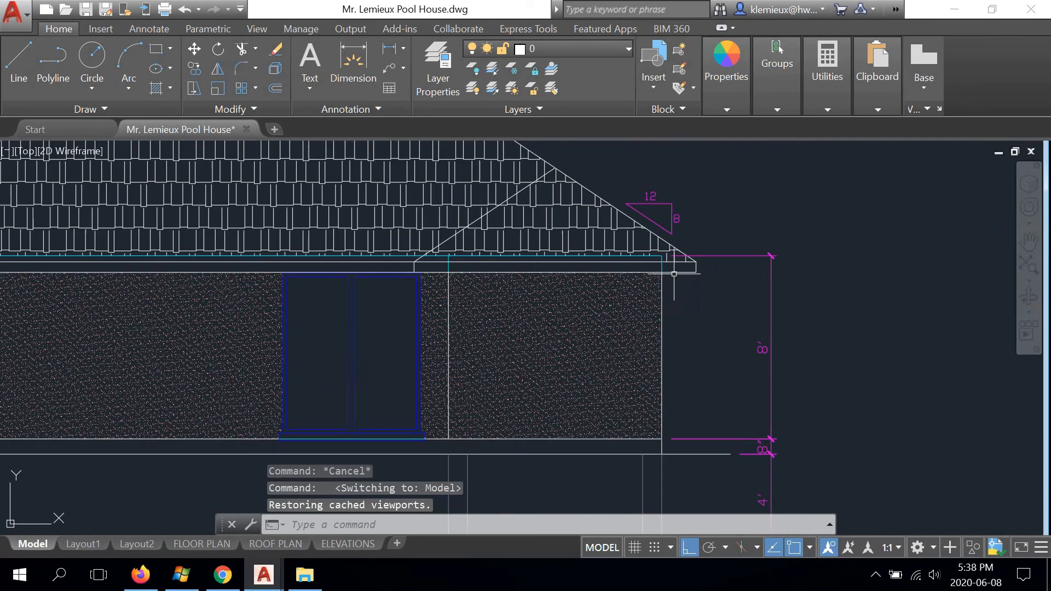
{"action": "scroll", "coordinate": [660, 209], "scroll_direction": "down", "scroll_amount": 2}
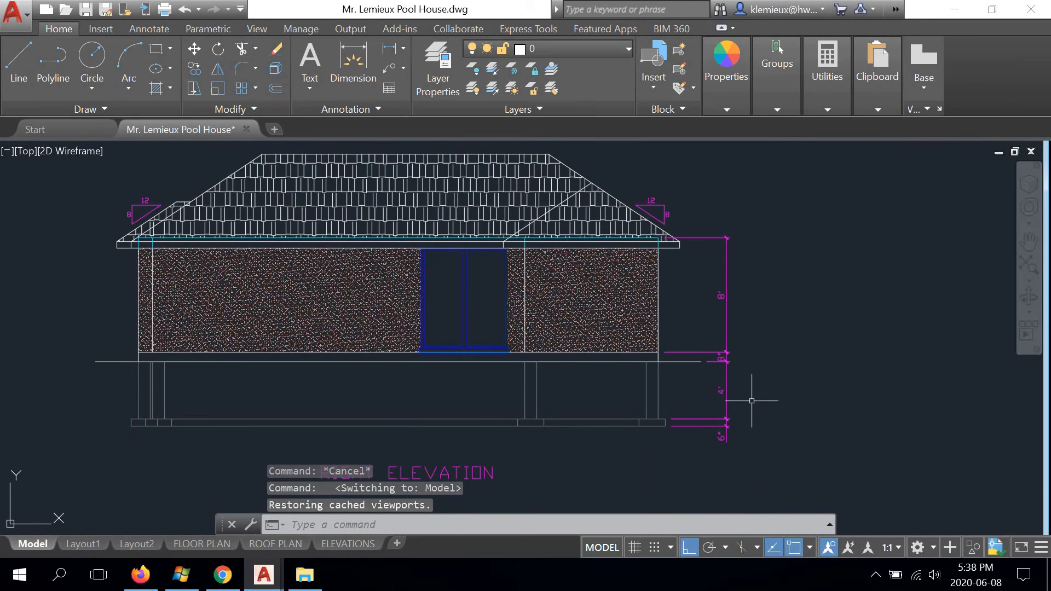
Step: Read the Hatching criteria of the elevations rubric in Chrome, and return to the pool house drawing in AutoCAD
{"action": "left_click", "coordinate": [222, 575]}
{"action": "scroll", "coordinate": [366, 405], "scroll_direction": "down", "scroll_amount": 3}
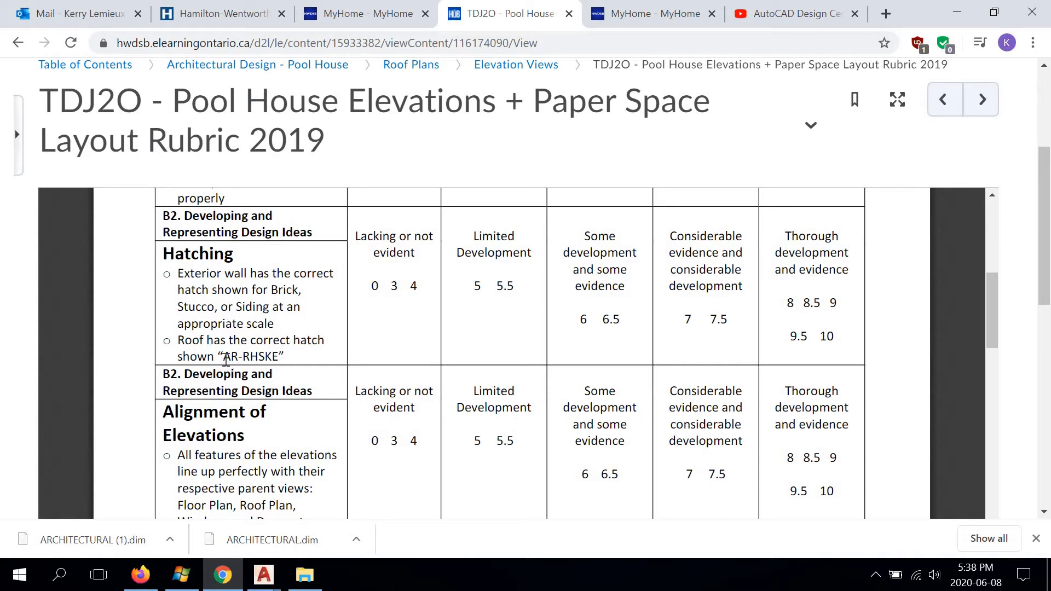
{"action": "mouse_move", "coordinate": [259, 584]}
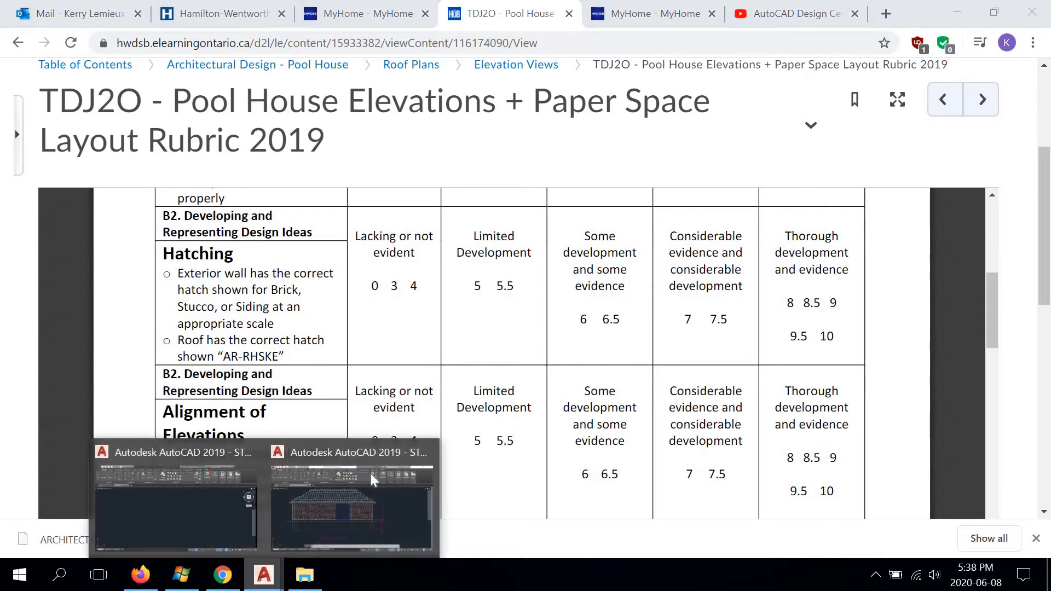
{"action": "left_click", "coordinate": [387, 493]}
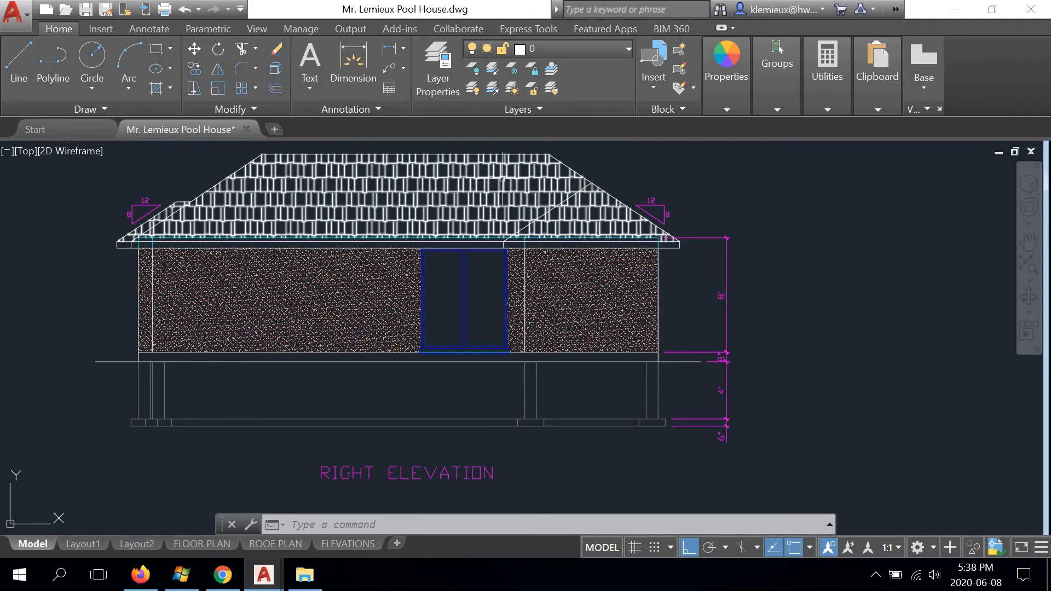
Step: Inspect the roof hatch's pattern and scale on the right elevation, and cancel the hatch edit
{"action": "left_click", "coordinate": [493, 179]}
{"action": "left_click", "coordinate": [348, 77]}
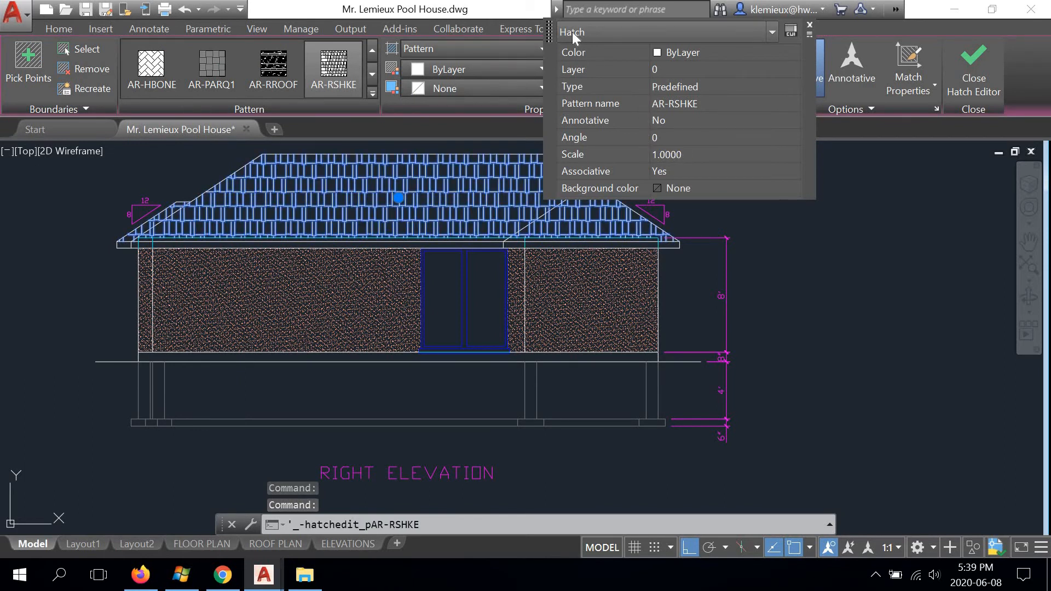
{"action": "left_click", "coordinate": [809, 28]}
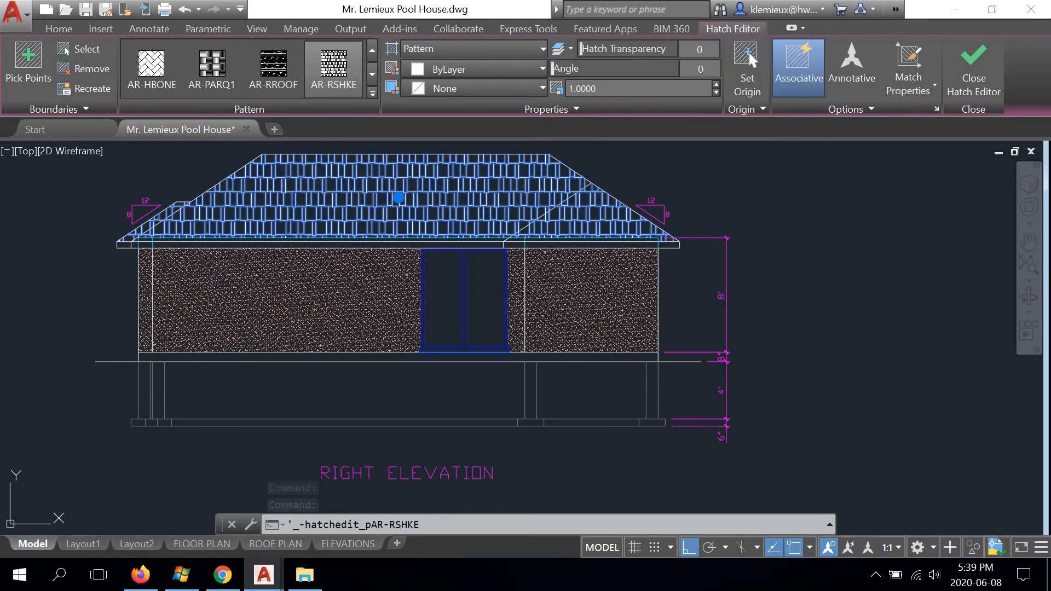
{"action": "right_click", "coordinate": [794, 261]}
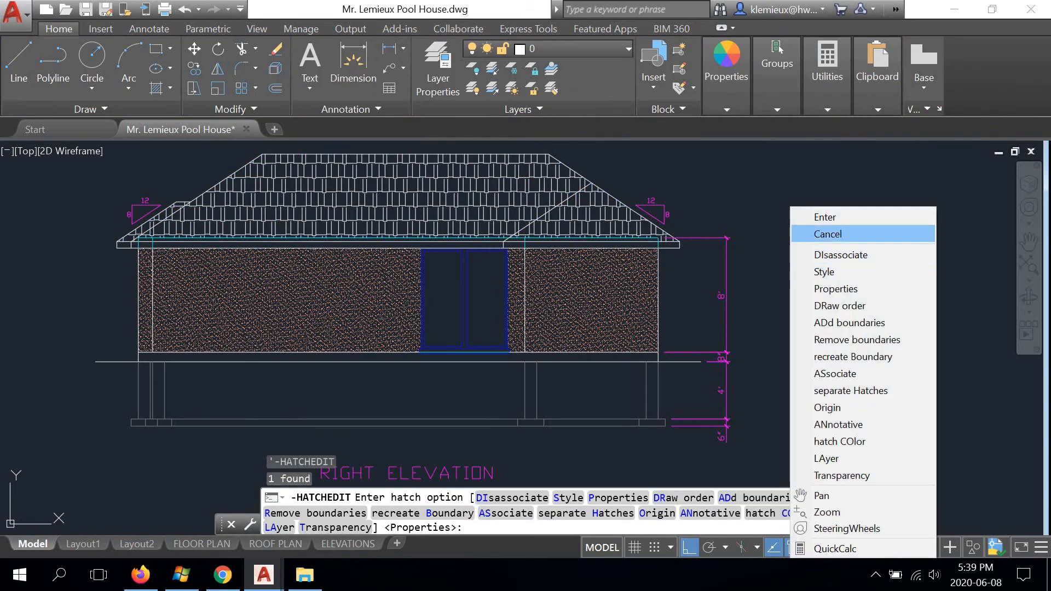
{"action": "left_click", "coordinate": [828, 233]}
Step: Inspect the exterior wall hatch's layer, pattern and scale on the right elevation, and dismiss its quick properties
{"action": "left_click", "coordinate": [627, 271]}
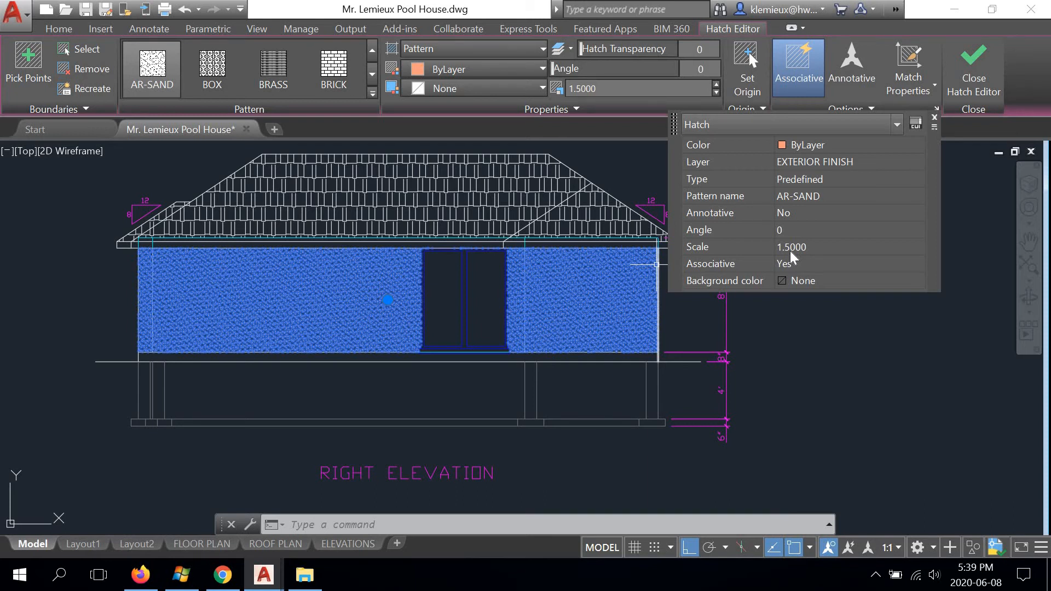
{"action": "left_click", "coordinate": [934, 117]}
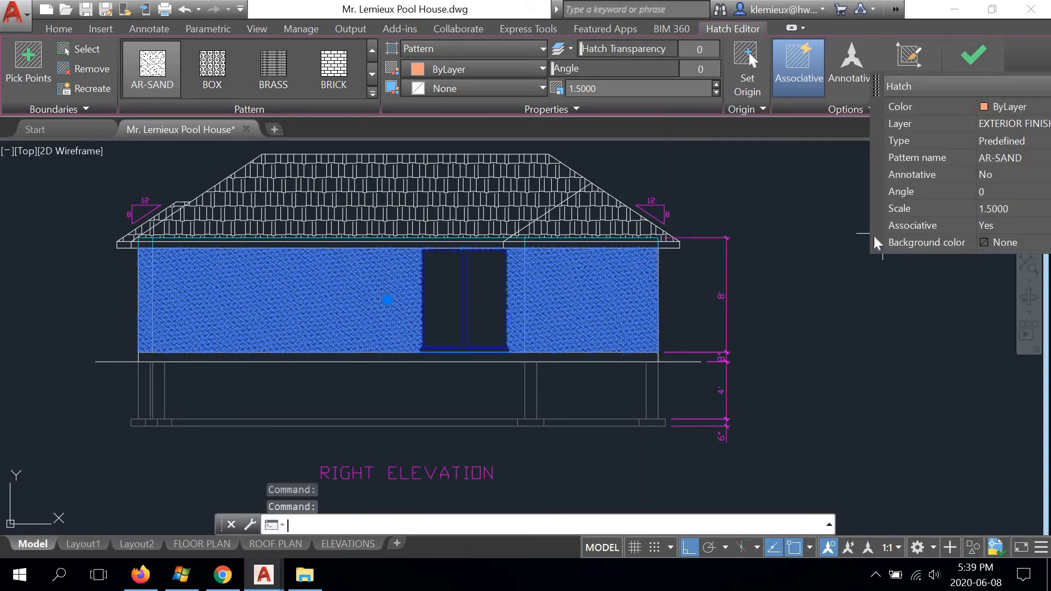
{"action": "left_click", "coordinate": [846, 249]}
{"action": "right_click", "coordinate": [844, 250]}
{"action": "left_click", "coordinate": [797, 316]}
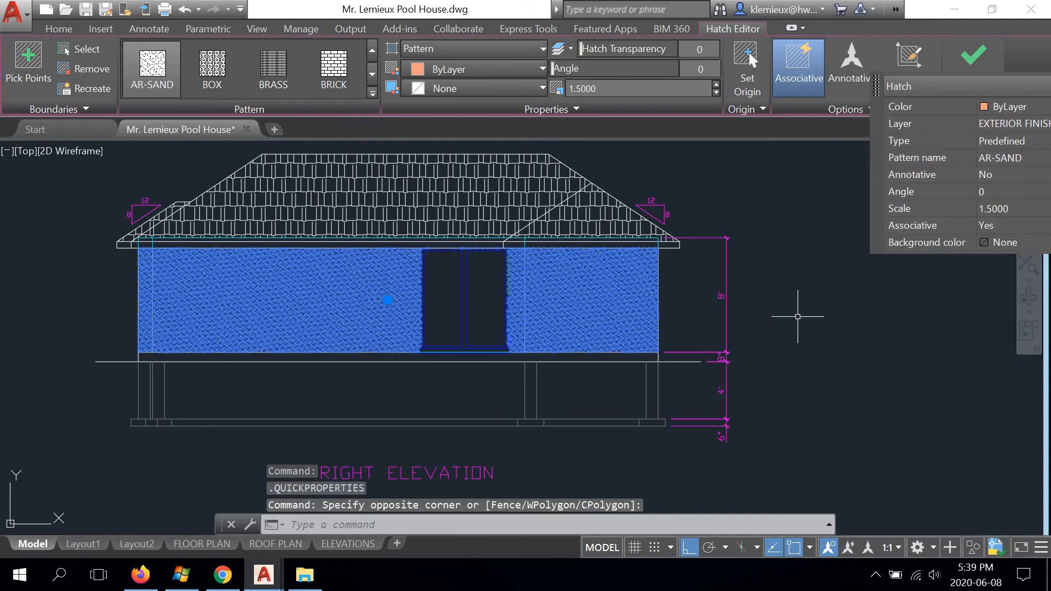
{"action": "left_click", "coordinate": [797, 316]}
{"action": "right_click", "coordinate": [793, 266]}
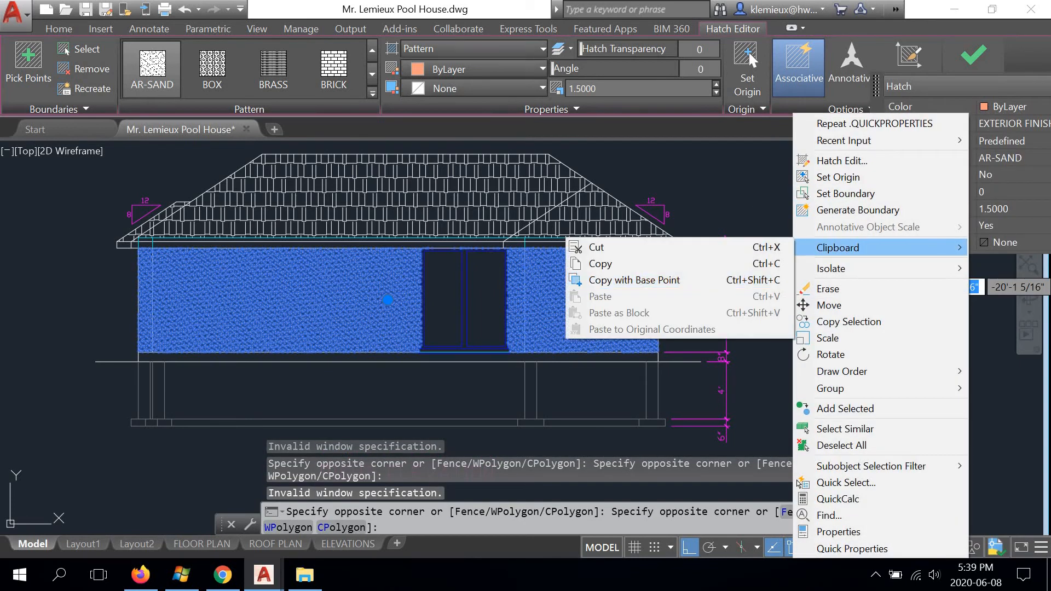
{"action": "left_click", "coordinate": [764, 227]}
{"action": "mouse_move", "coordinate": [873, 91]}
{"action": "left_mouse_down"}
{"action": "mouse_move", "coordinate": [816, 185]}
{"action": "mouse_move", "coordinate": [665, 196]}
{"action": "left_mouse_up"}
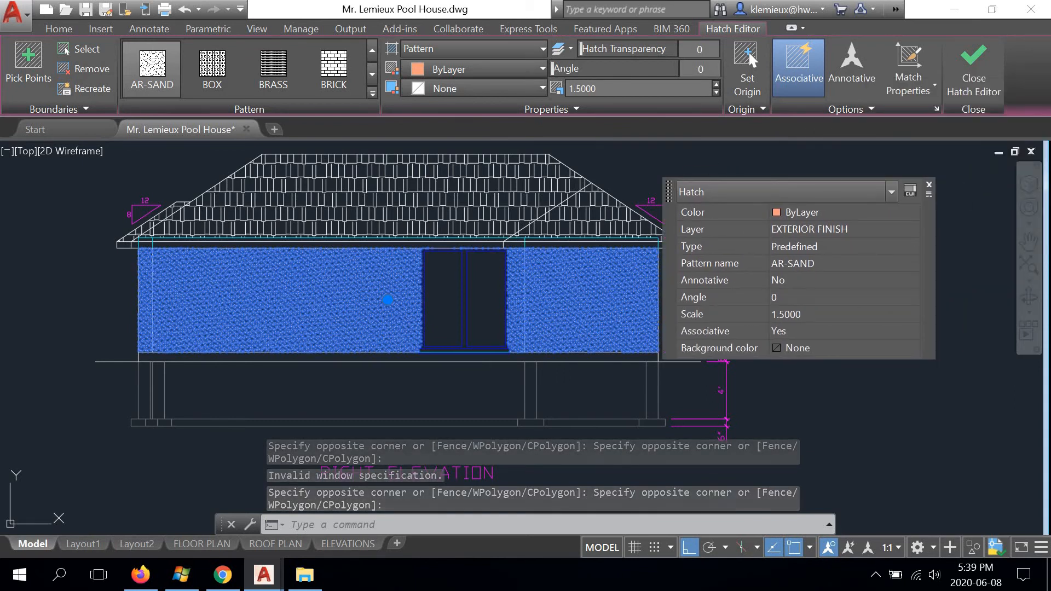
{"action": "left_click", "coordinate": [928, 187]}
{"action": "right_click", "coordinate": [842, 254]}
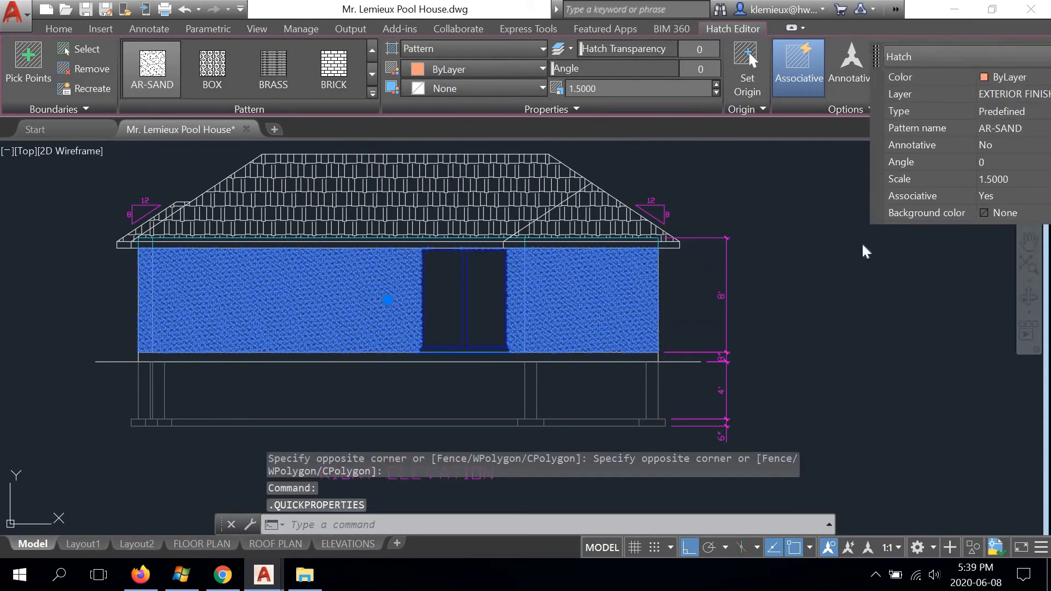
{"action": "right_click", "coordinate": [839, 248]}
{"action": "left_click", "coordinate": [811, 250]}
{"action": "left_click", "coordinate": [796, 280]}
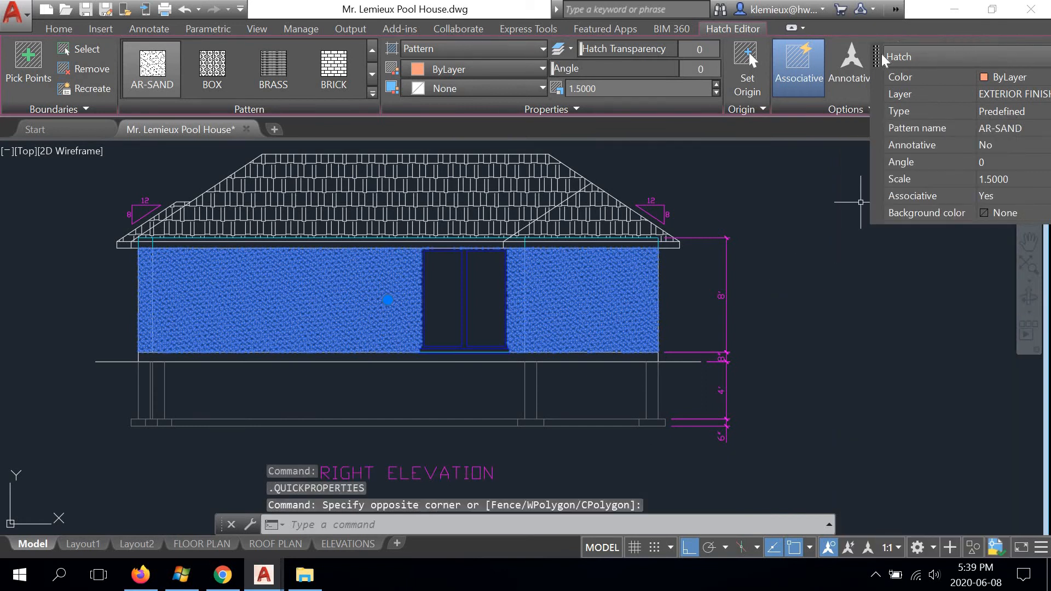
{"action": "mouse_move", "coordinate": [878, 56]}
{"action": "left_mouse_down"}
{"action": "mouse_move", "coordinate": [790, 120]}
{"action": "mouse_move", "coordinate": [745, 217]}
{"action": "left_mouse_up"}
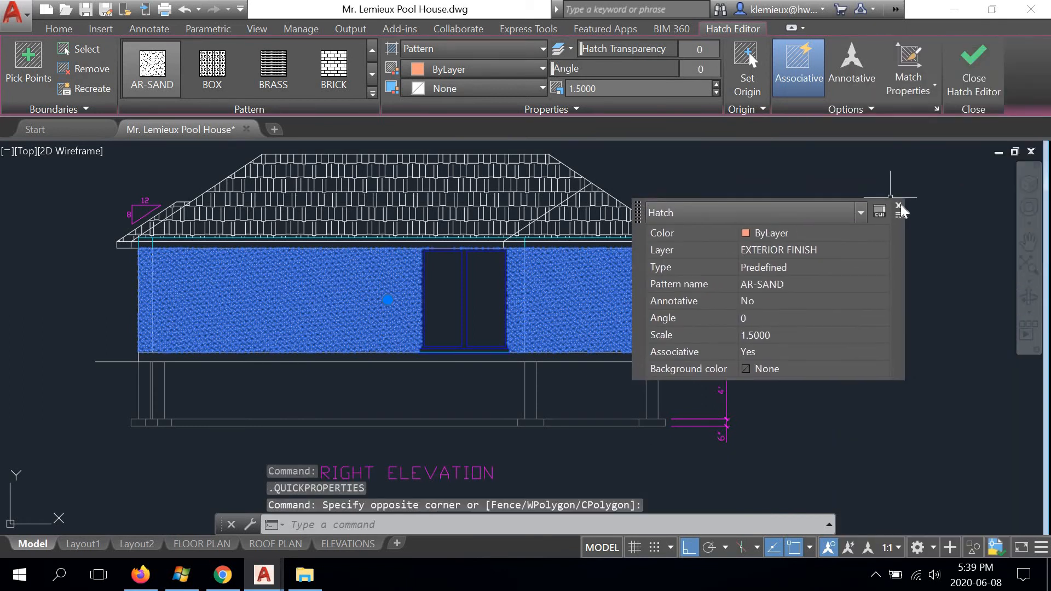
{"action": "left_click", "coordinate": [899, 207]}
Step: Switch to Chrome and read the Alignment of Elevations criteria in the rubric
{"action": "left_click", "coordinate": [222, 575]}
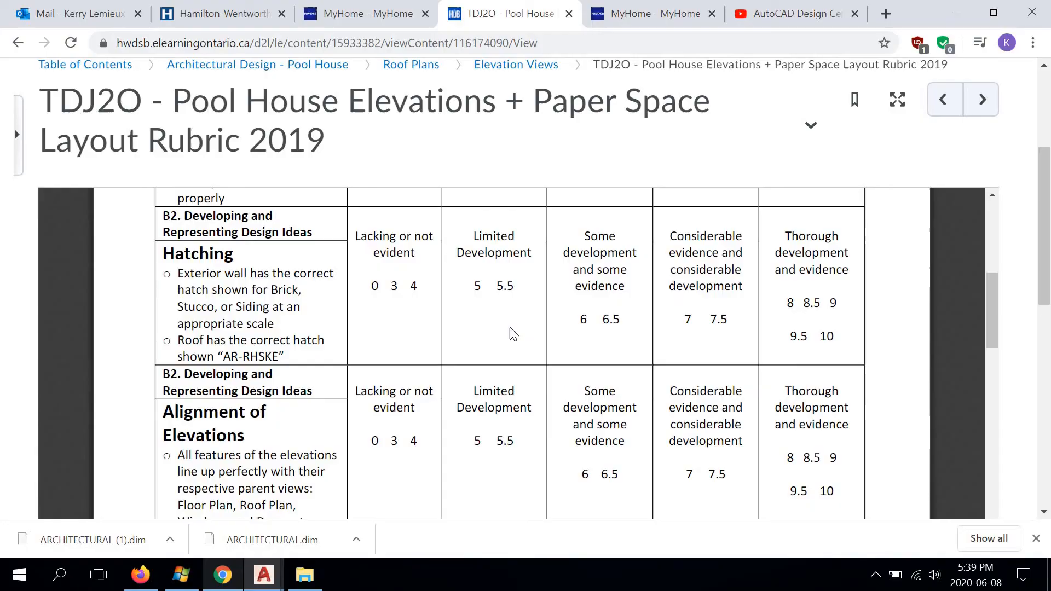
{"action": "scroll", "coordinate": [268, 357], "scroll_direction": "down", "scroll_amount": 3}
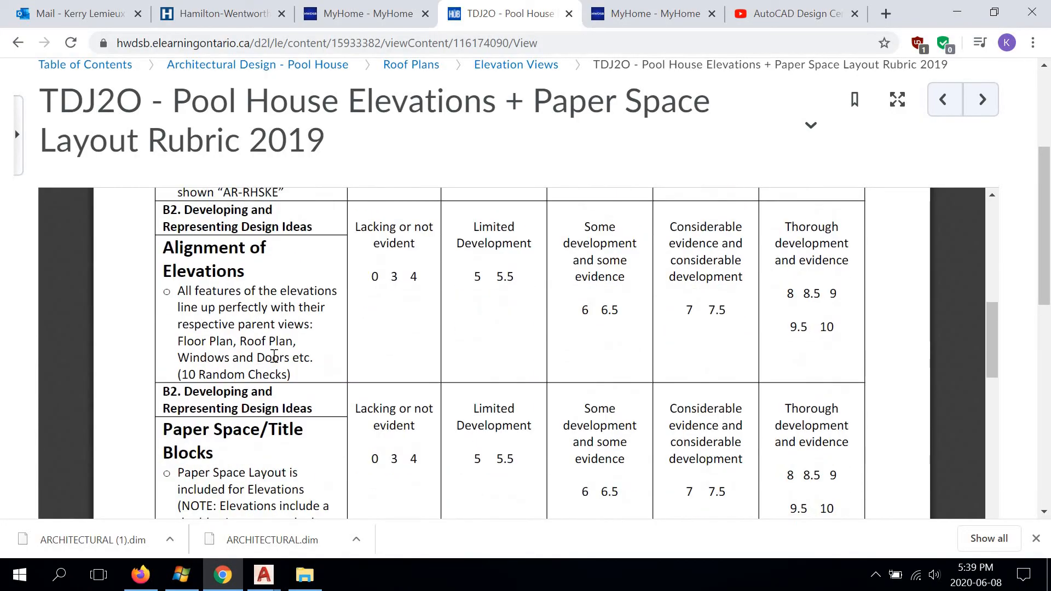